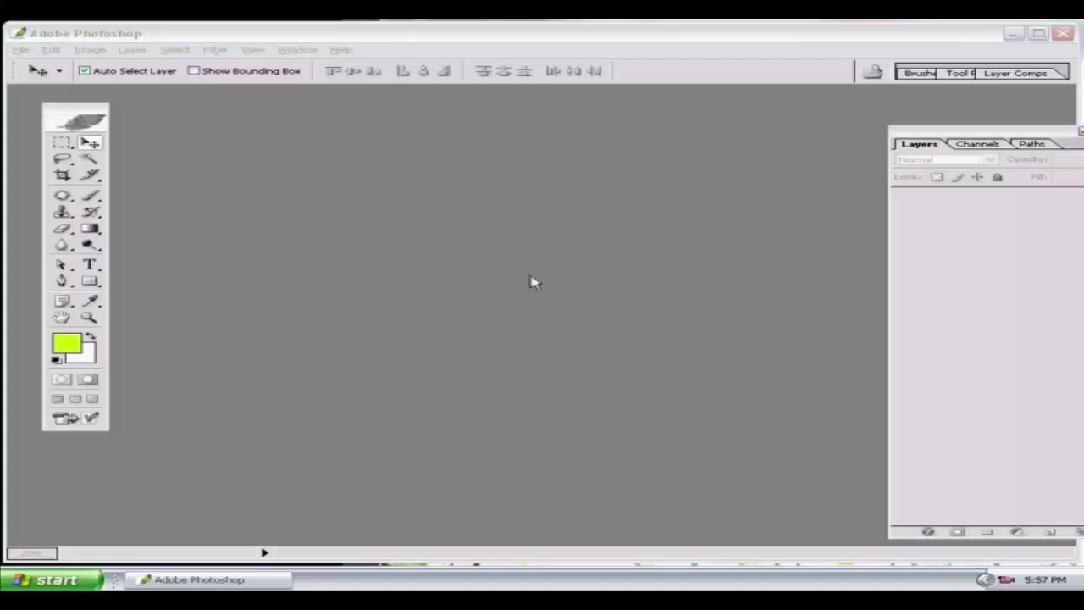
# Step: Create a new document 5 inches wide and 3 inches high at a resolution of 600 pixels/inch
pyautogui.click(323, 33)
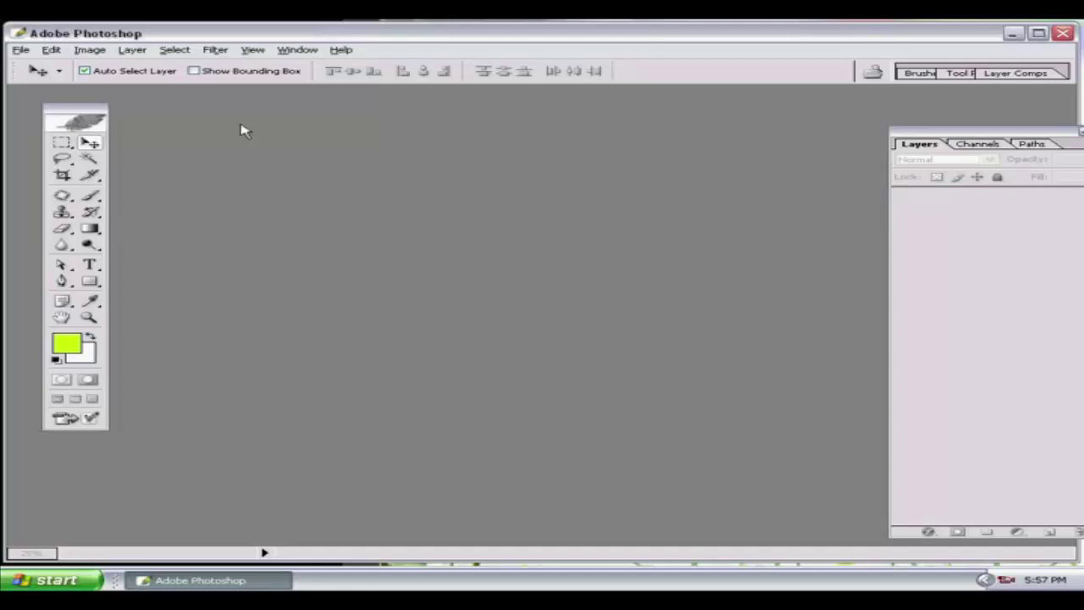
pyautogui.click(21, 53)
pyautogui.click(30, 67)
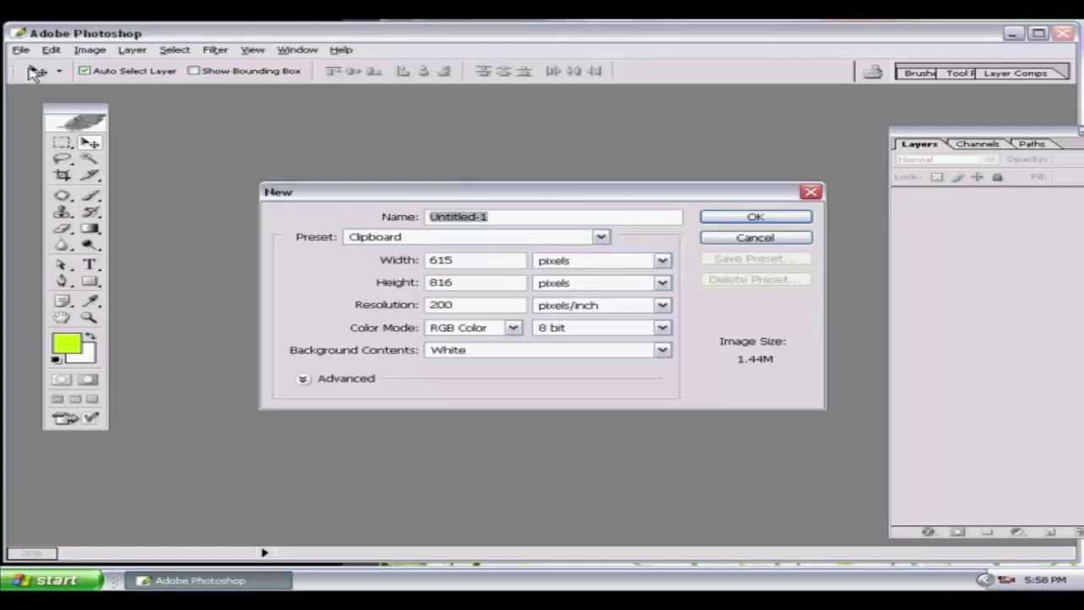
pyautogui.doubleClick(465, 259)
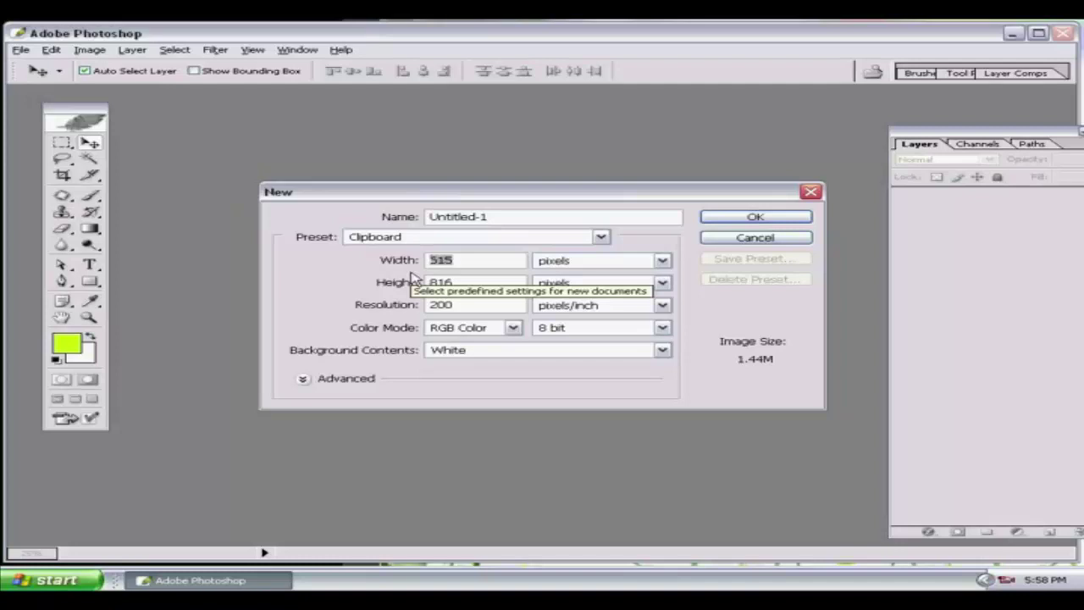
pyautogui.write('5')
pyautogui.click(573, 263)
pyautogui.click(566, 285)
pyautogui.click(391, 292)
pyautogui.write('3')
pyautogui.moveTo(474, 305); pyautogui.dragTo(364, 326)
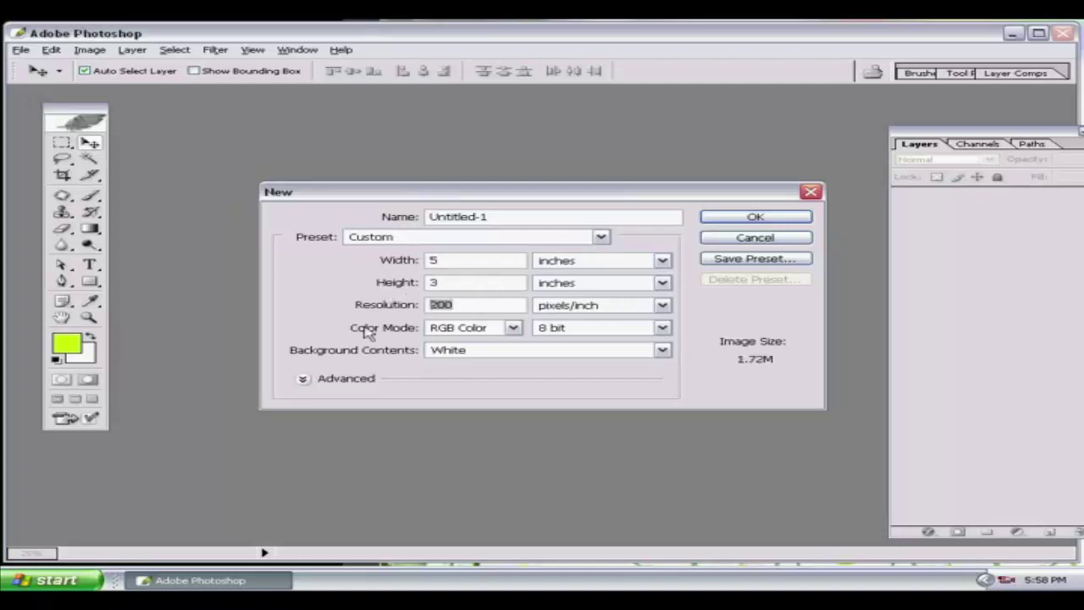
pyautogui.write('600')
pyautogui.click(721, 218)
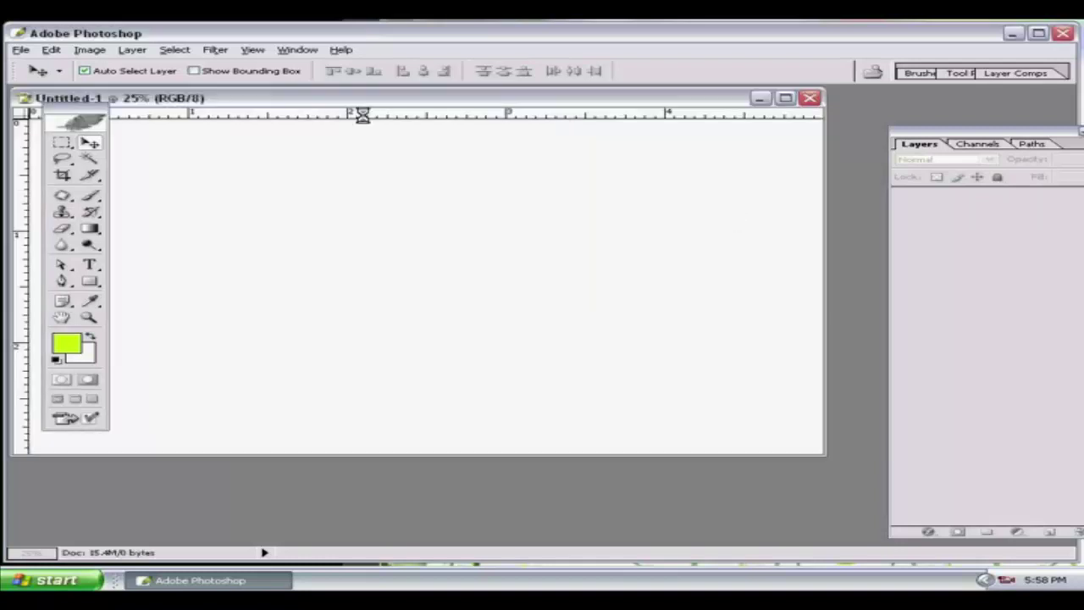
pyautogui.moveTo(359, 102); pyautogui.dragTo(451, 107)
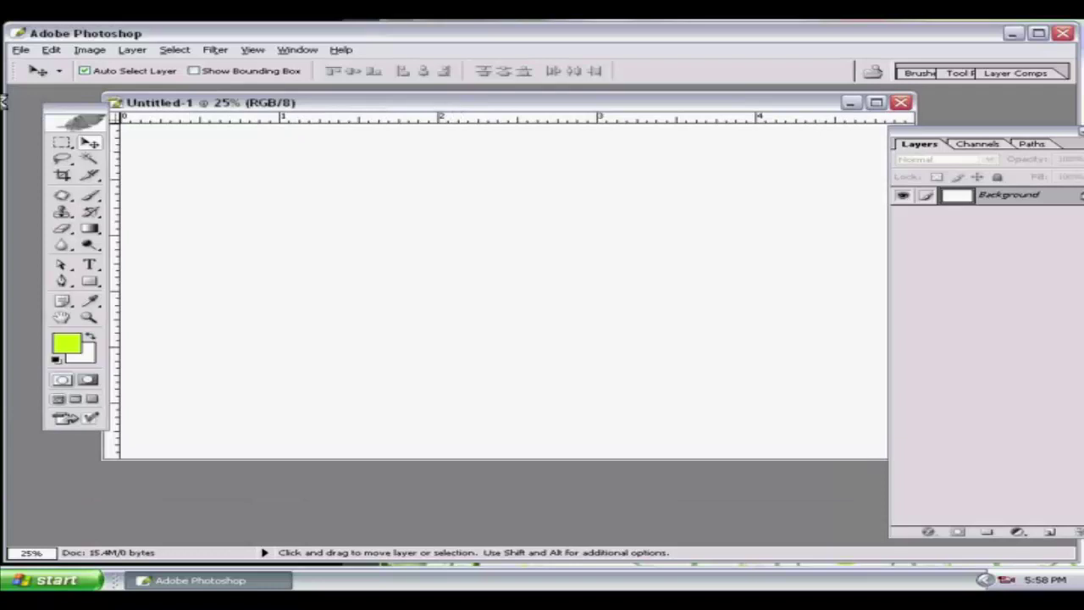
# Step: Show the Supermodles folder as thumbnails and open the image 014.psd, accepting the discarding of its mismatched embedded colour profile
pyautogui.click(21, 49)
pyautogui.click(34, 78)
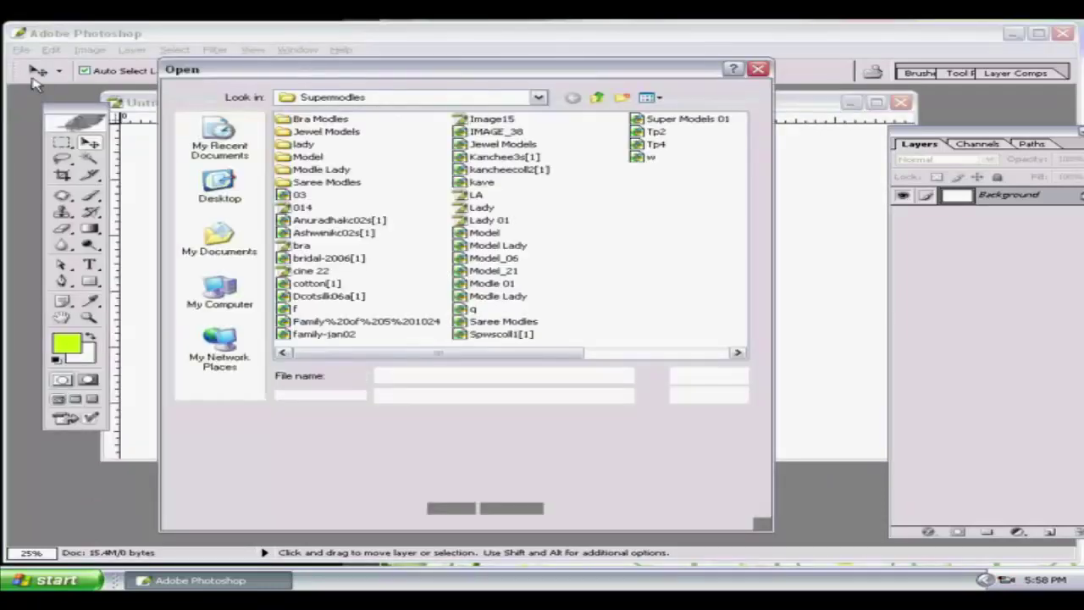
pyautogui.click(481, 210)
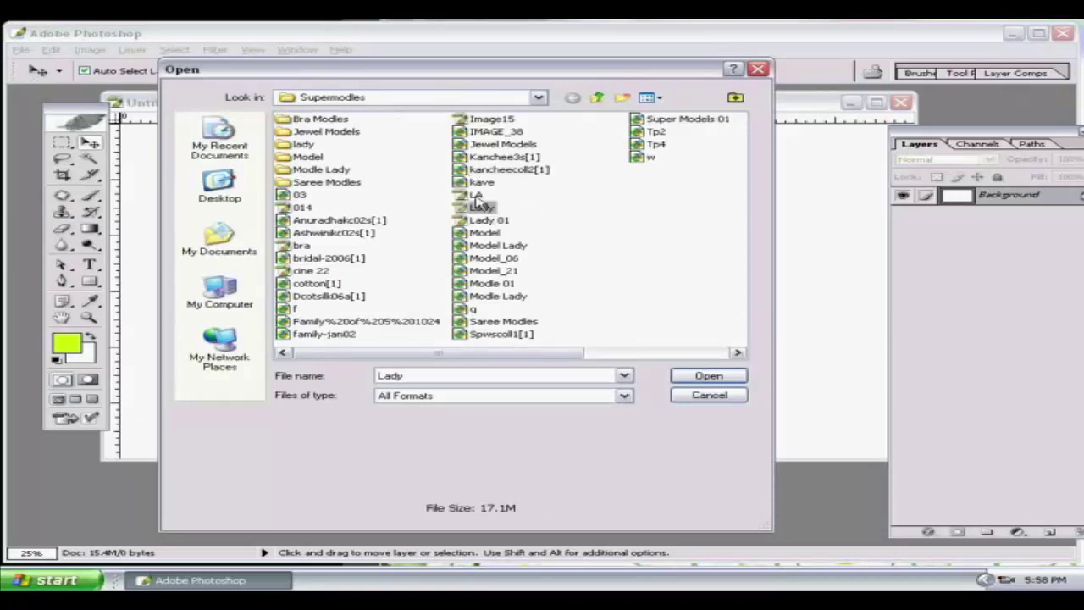
pyautogui.click(476, 195)
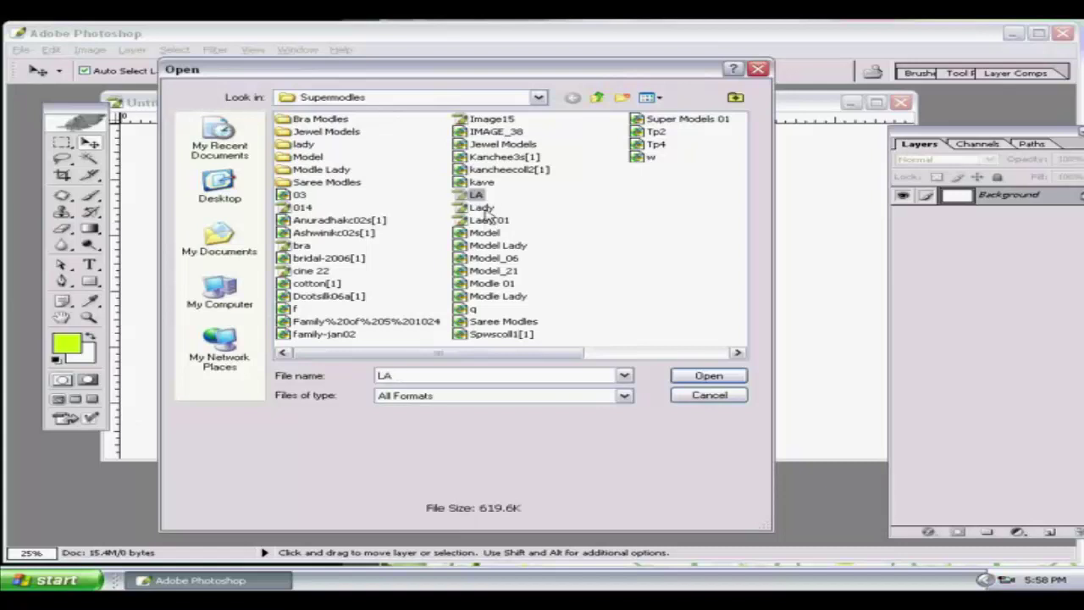
pyautogui.click(484, 209)
pyautogui.click(491, 221)
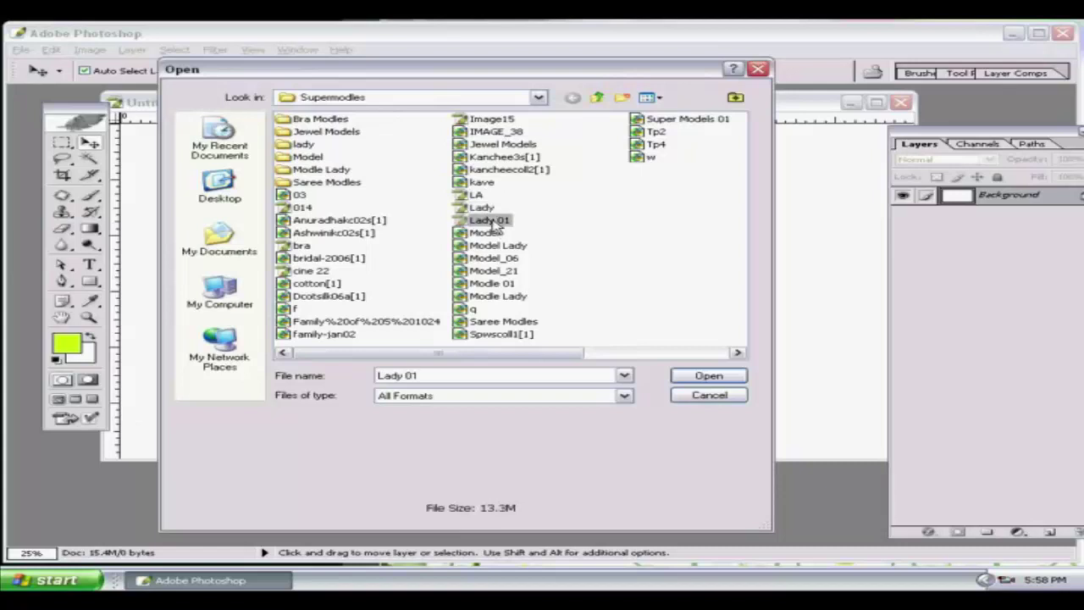
pyautogui.click(660, 99)
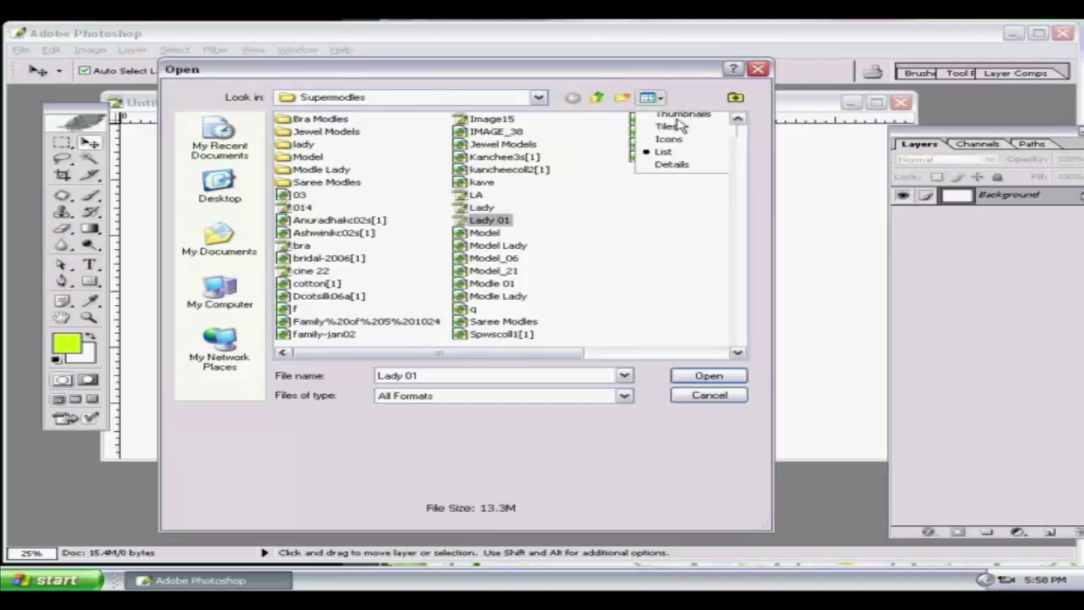
pyautogui.click(682, 115)
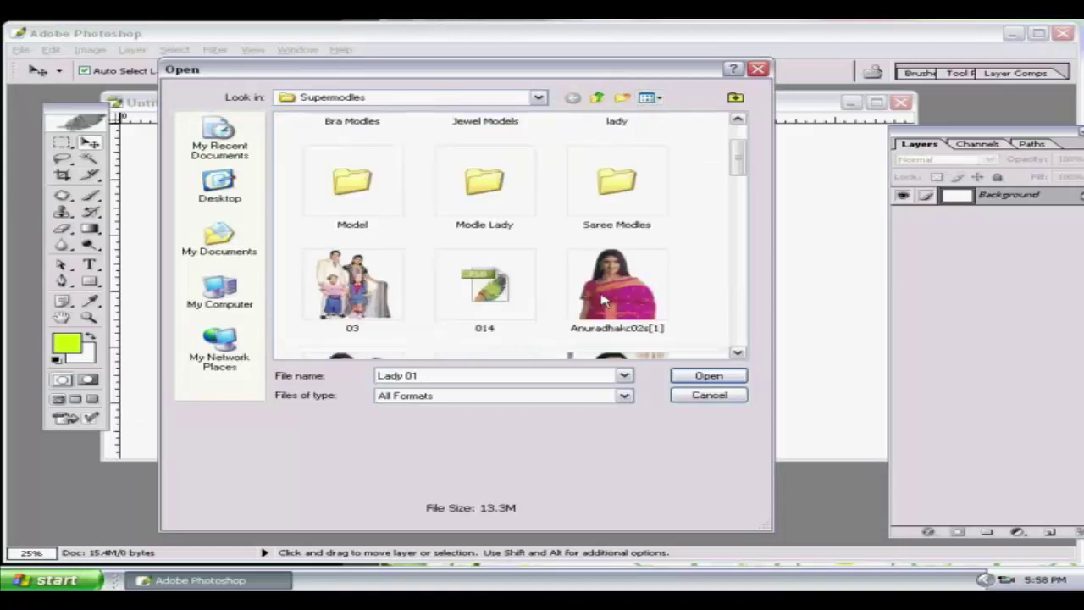
pyautogui.click(536, 308)
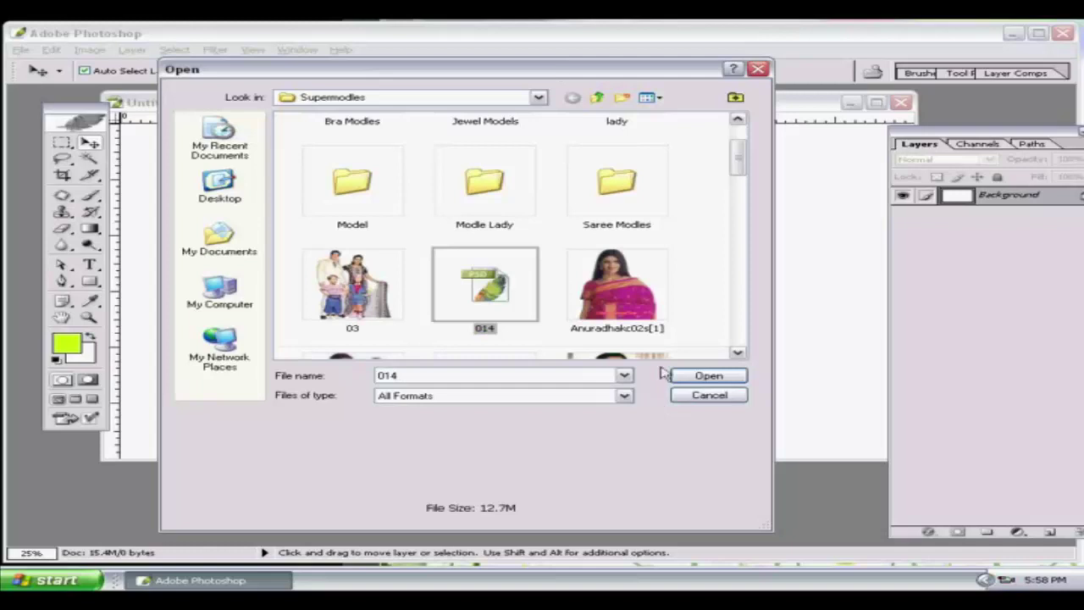
pyautogui.click(700, 378)
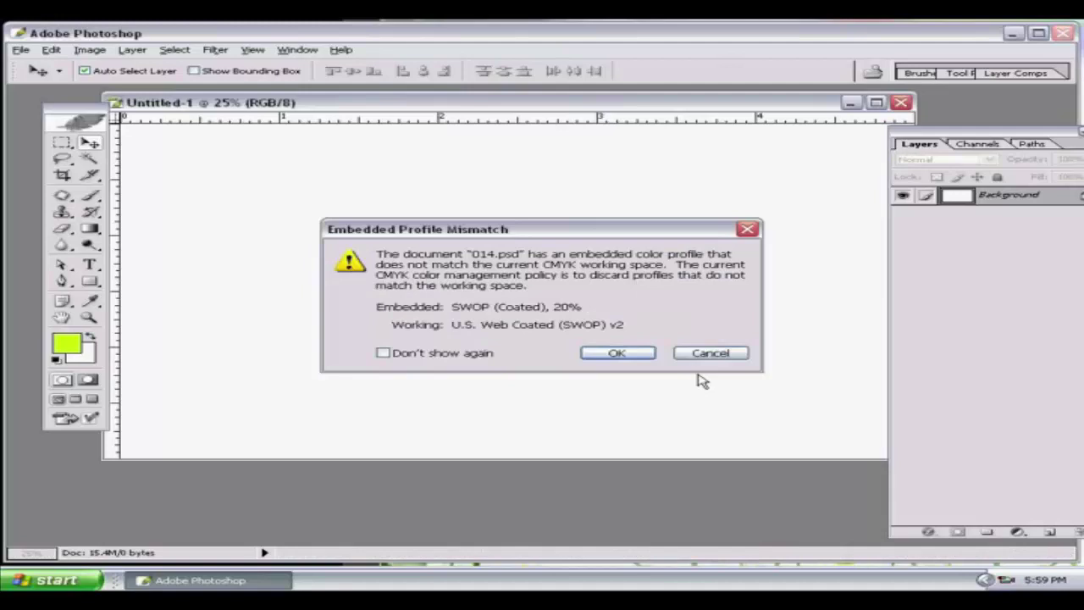
pyautogui.click(617, 353)
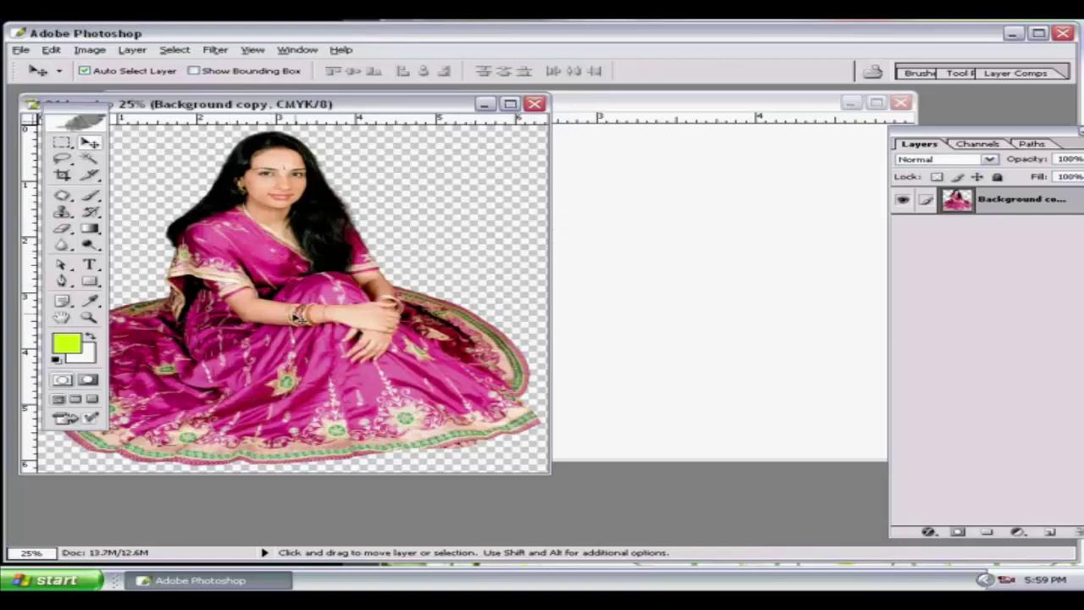
# Step: Copy the woman in the magenta sari from 014.psd into the new document and close the source image
pyautogui.moveTo(388, 321); pyautogui.dragTo(673, 330)
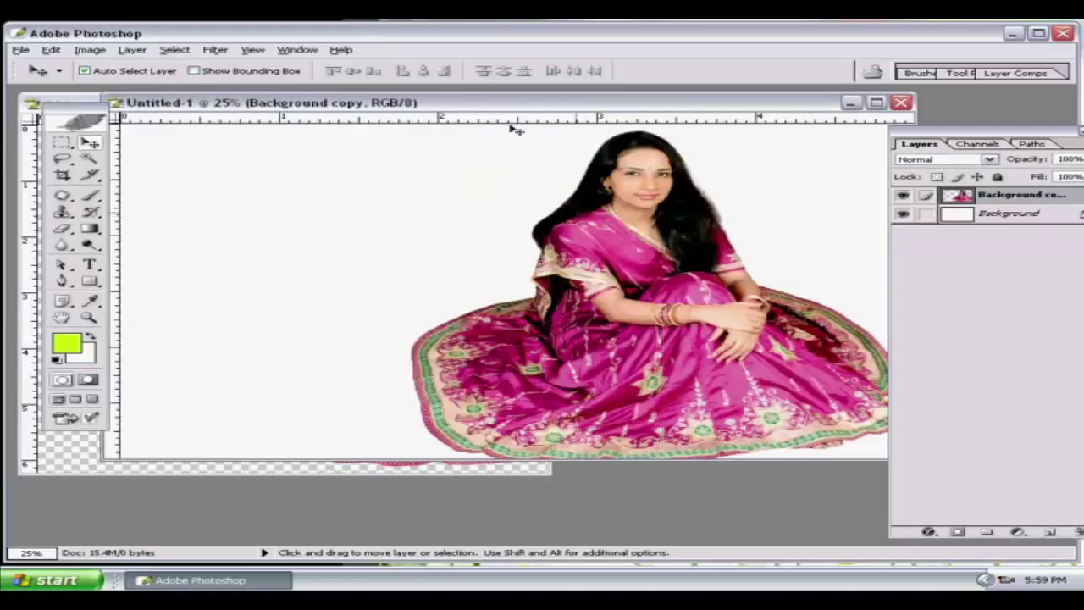
pyautogui.click(78, 100)
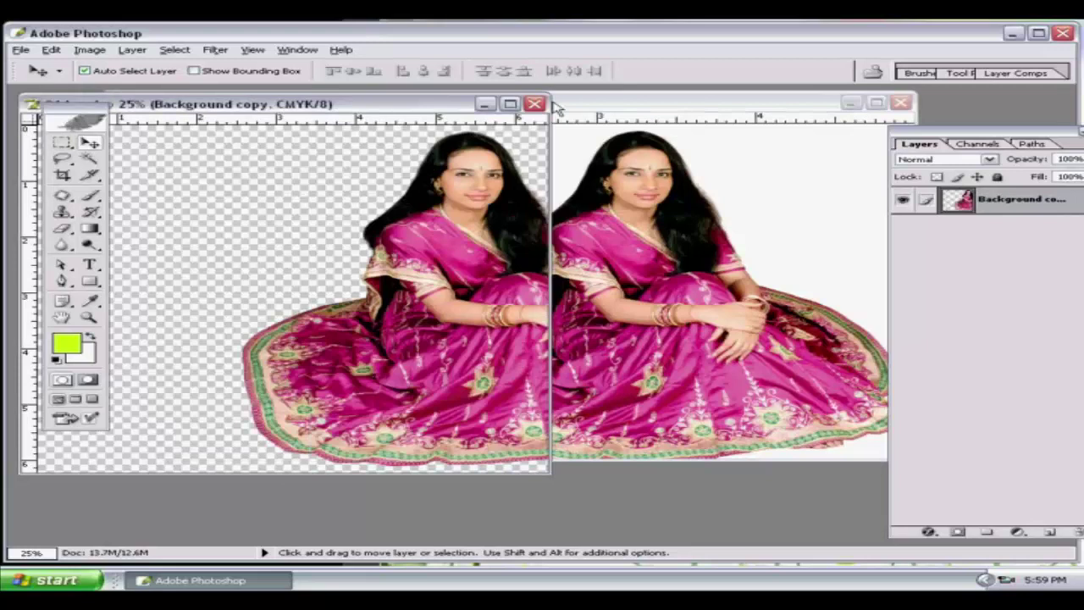
pyautogui.click(535, 103)
pyautogui.click(567, 161)
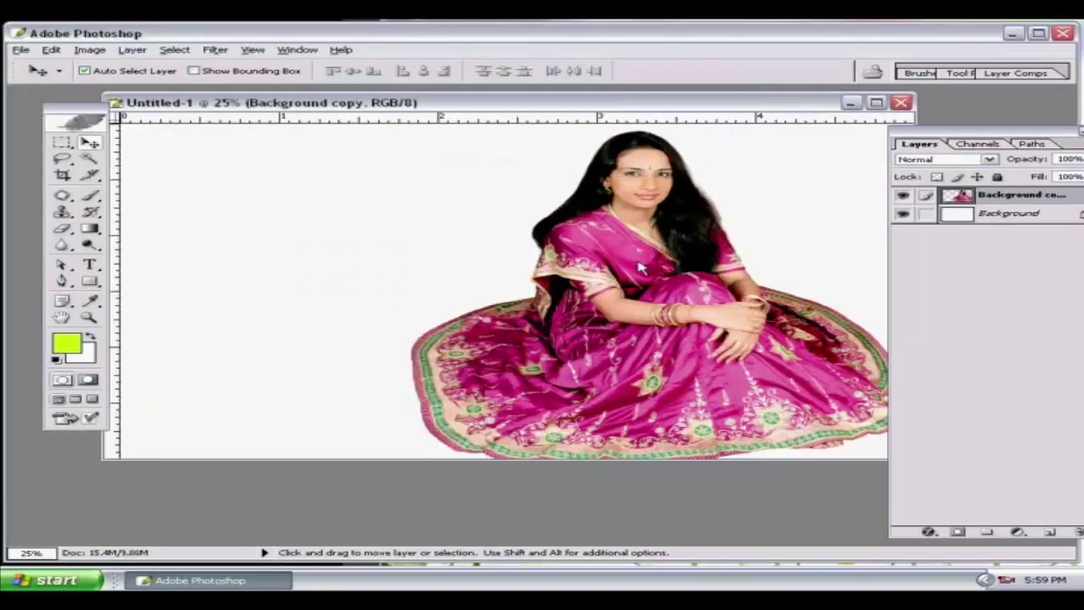
# Step: Switch the document to full-screen view and move the woman to the lower-left corner of the canvas
pyautogui.press('f')
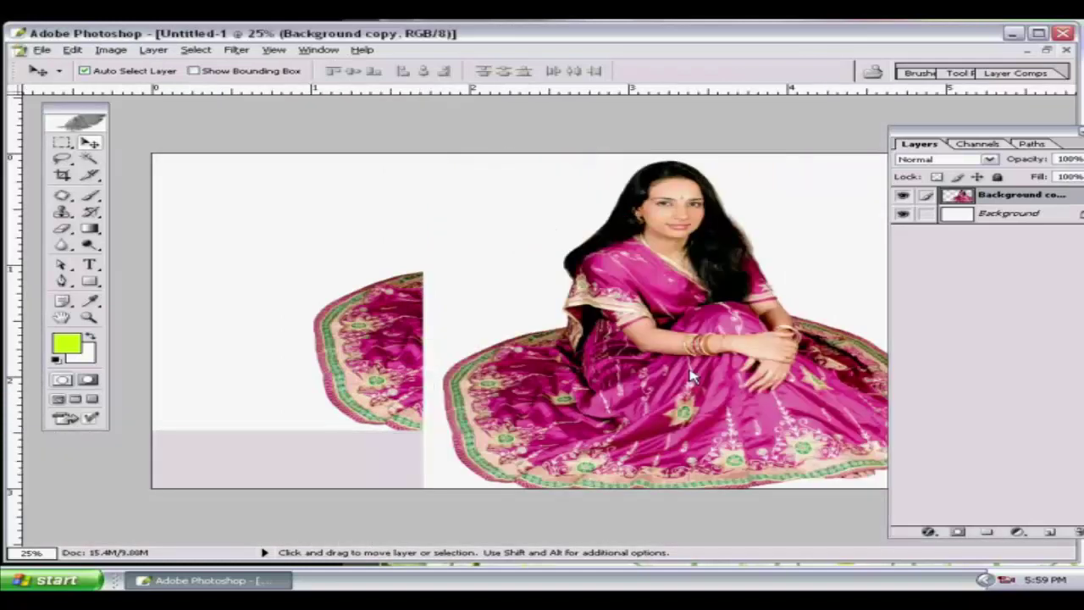
pyautogui.moveTo(914, 135); pyautogui.dragTo(1035, 148)
pyautogui.moveTo(669, 394); pyautogui.dragTo(637, 396)
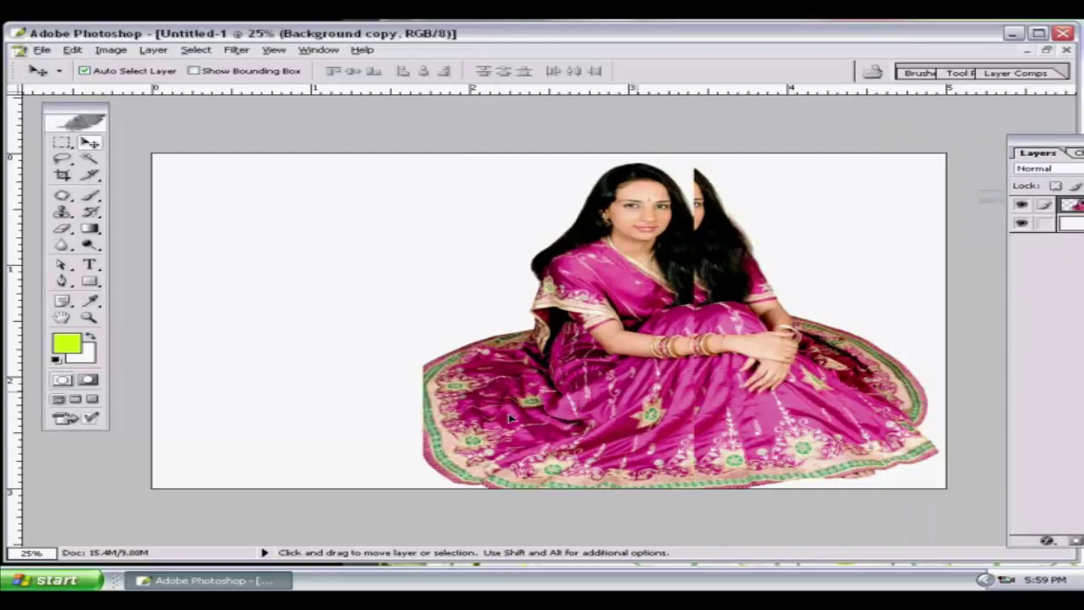
pyautogui.moveTo(382, 424); pyautogui.dragTo(268, 428)
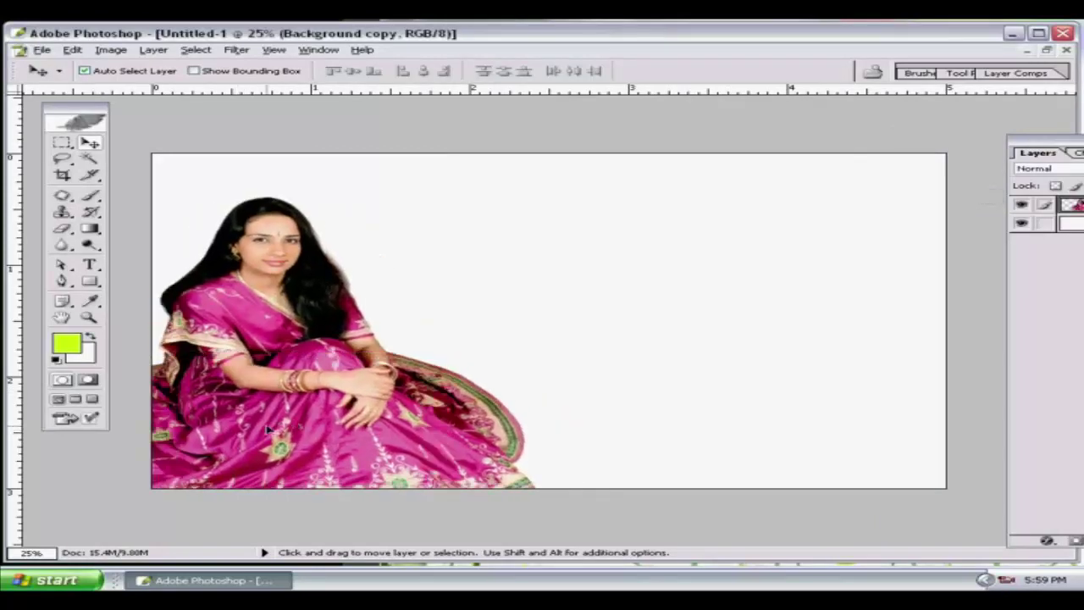
# Step: Replace the Gradient tool's presets with the Simple gradient set
pyautogui.click(91, 229)
pyautogui.click(93, 235)
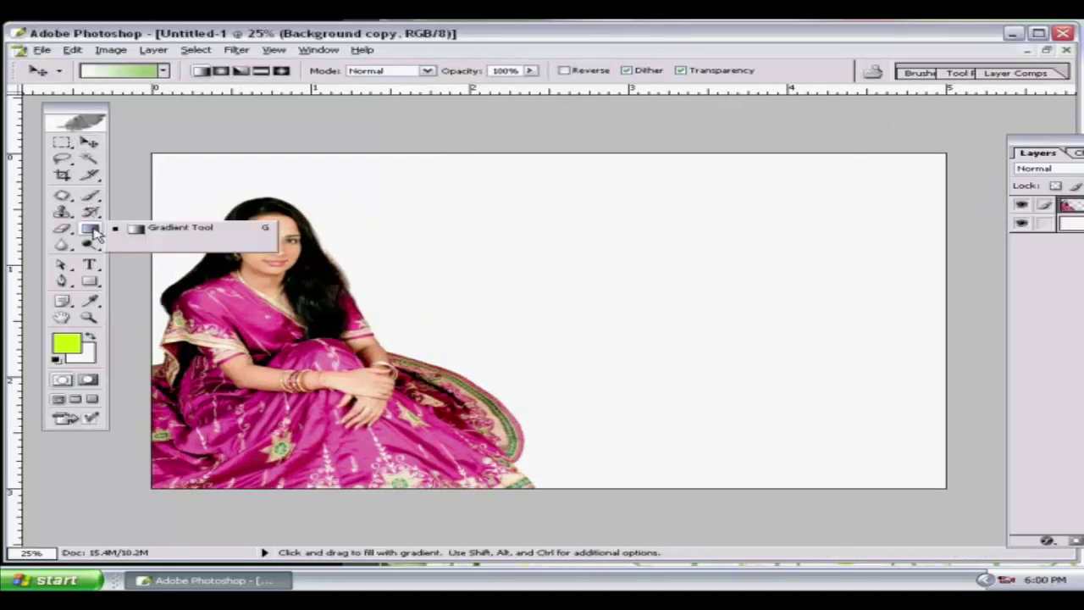
pyautogui.click(163, 72)
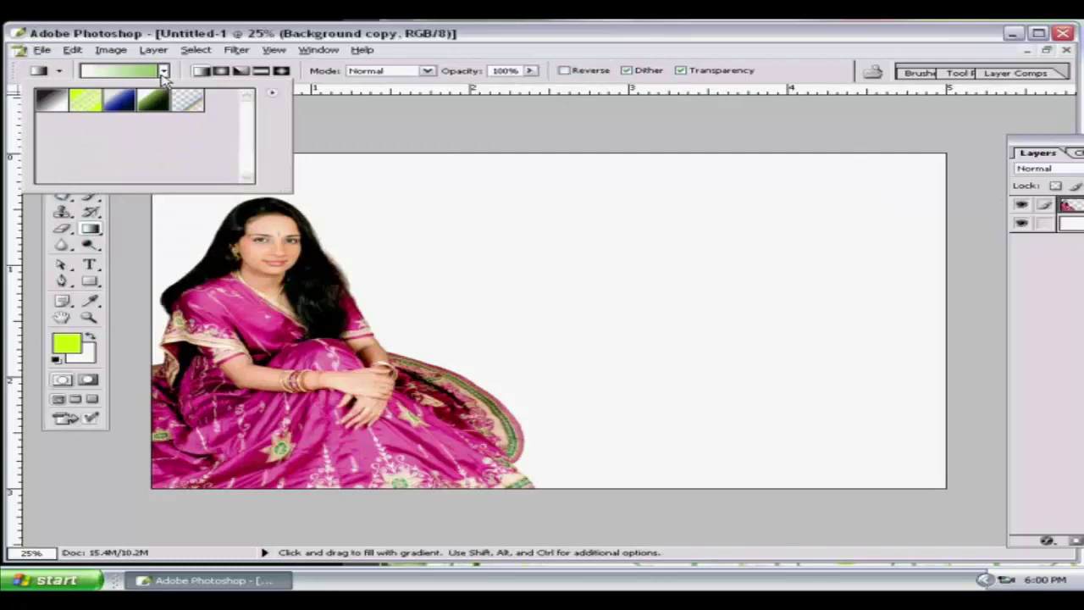
pyautogui.click(274, 94)
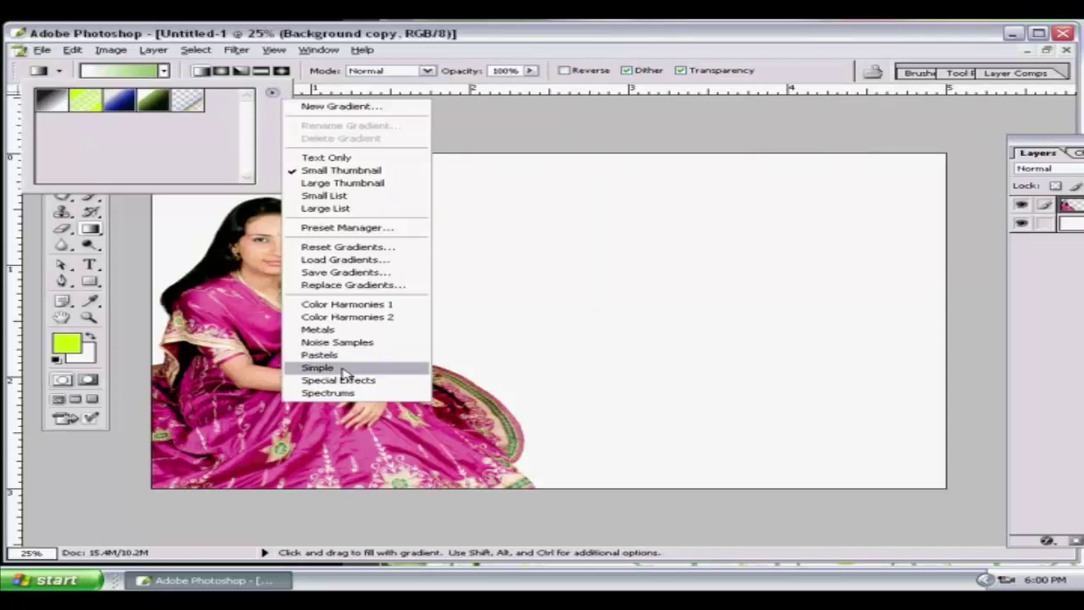
pyautogui.click(343, 373)
pyautogui.click(503, 161)
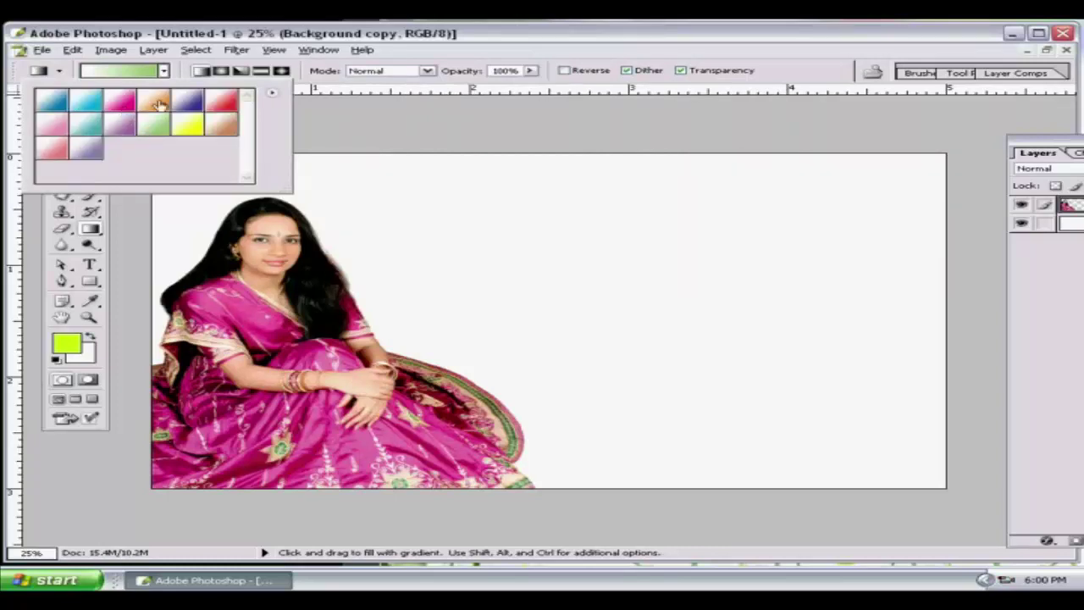
# Step: Try a vertical magenta-to-white gradient on the woman's layer, and undo the fill
pyautogui.click(124, 105)
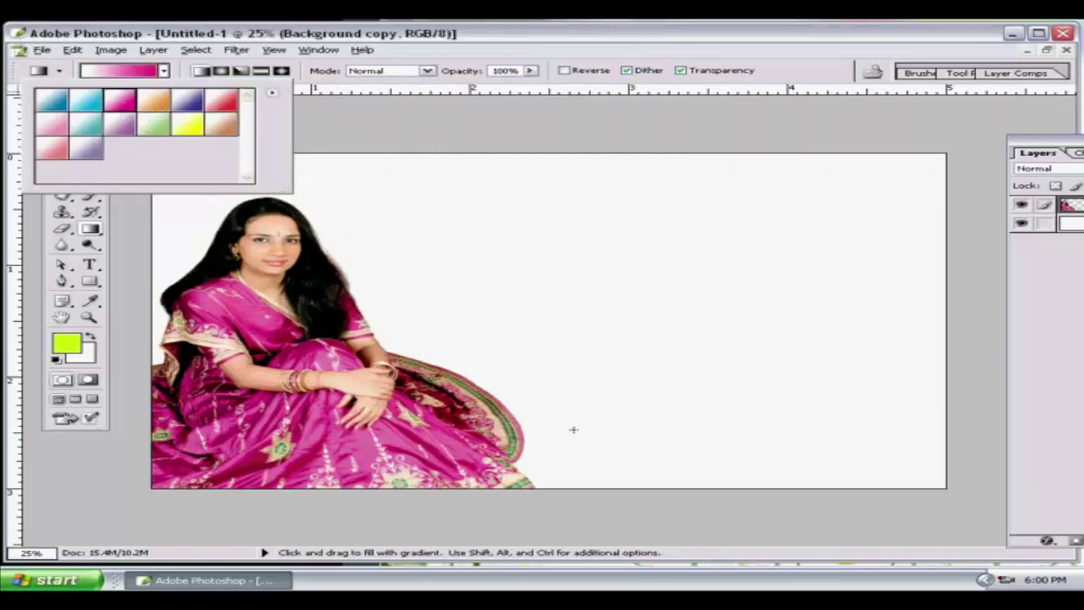
pyautogui.moveTo(565, 204); pyautogui.dragTo(579, 462)
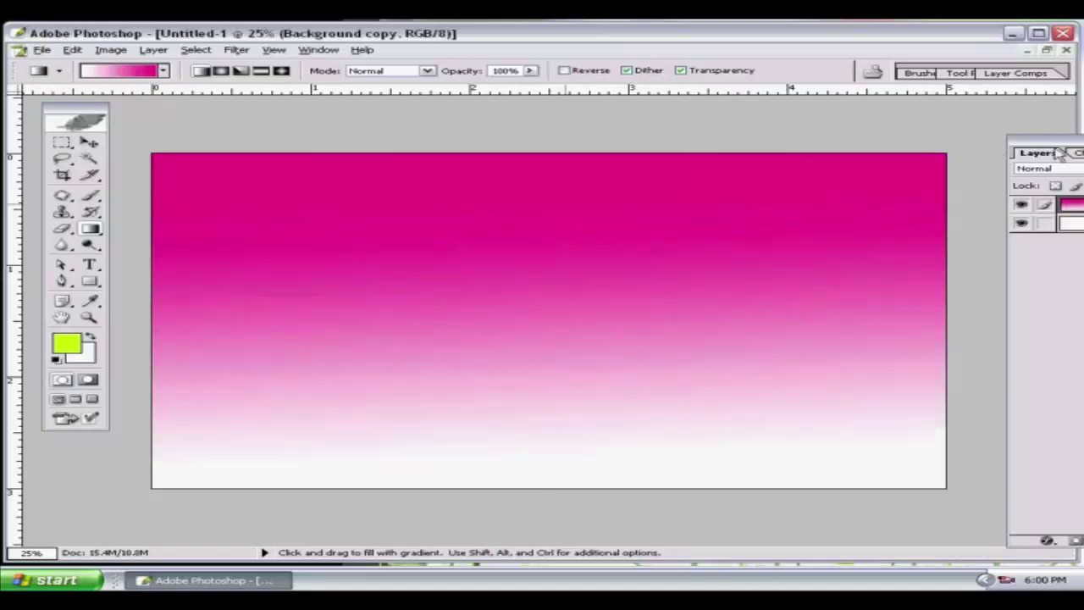
pyautogui.moveTo(1053, 141); pyautogui.dragTo(952, 142)
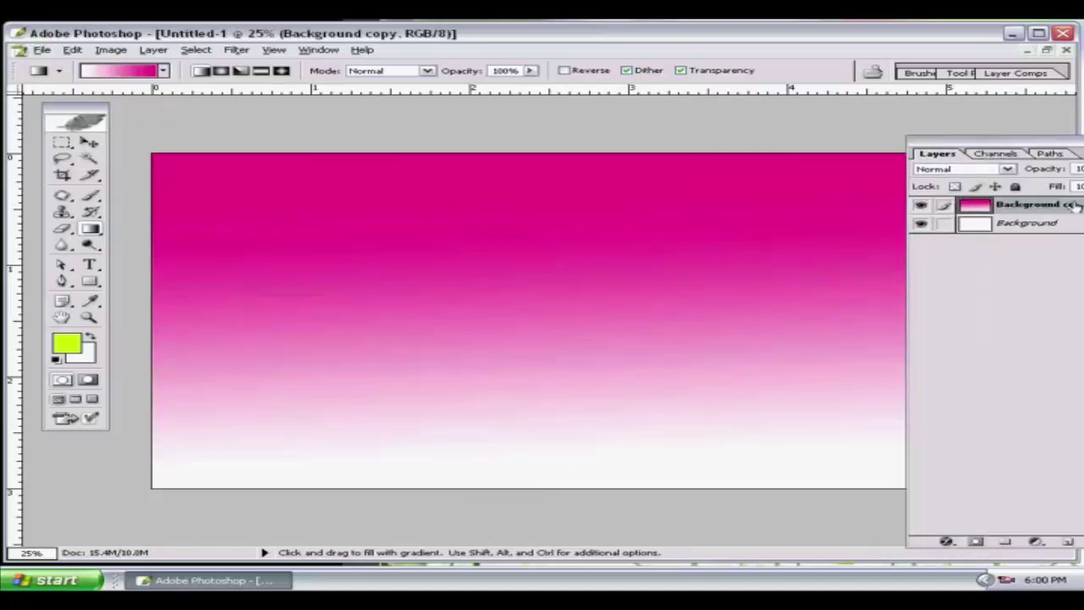
pyautogui.hotkey('ctrl', 'z')
# Step: Fill the Background layer with a vertical white-to-yellow gradient running from mid-canvas to solid yellow at the lower edge
pyautogui.click(1022, 223)
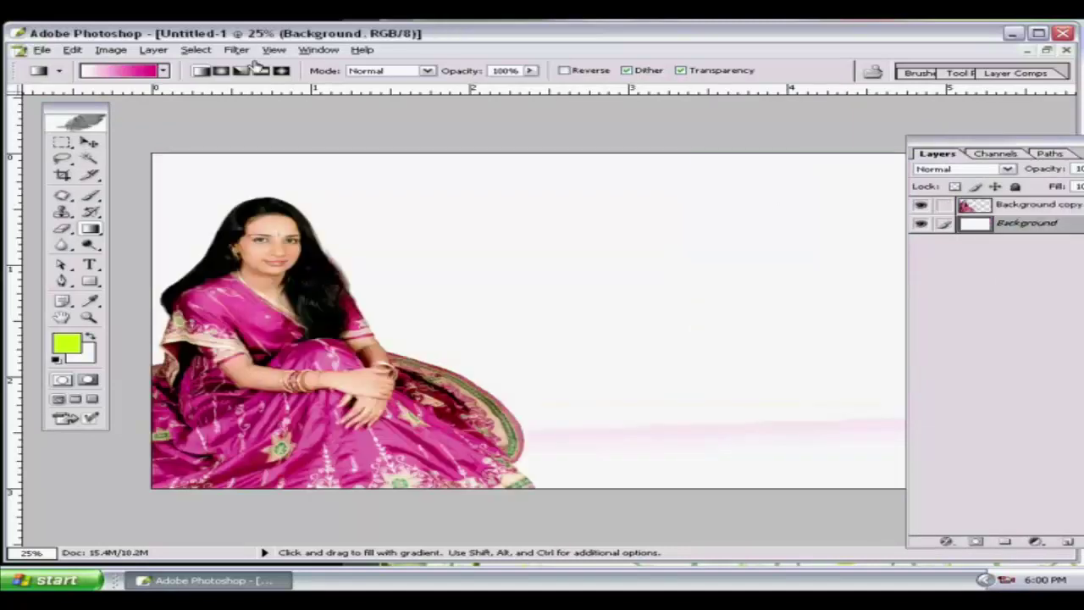
pyautogui.click(165, 72)
pyautogui.click(188, 125)
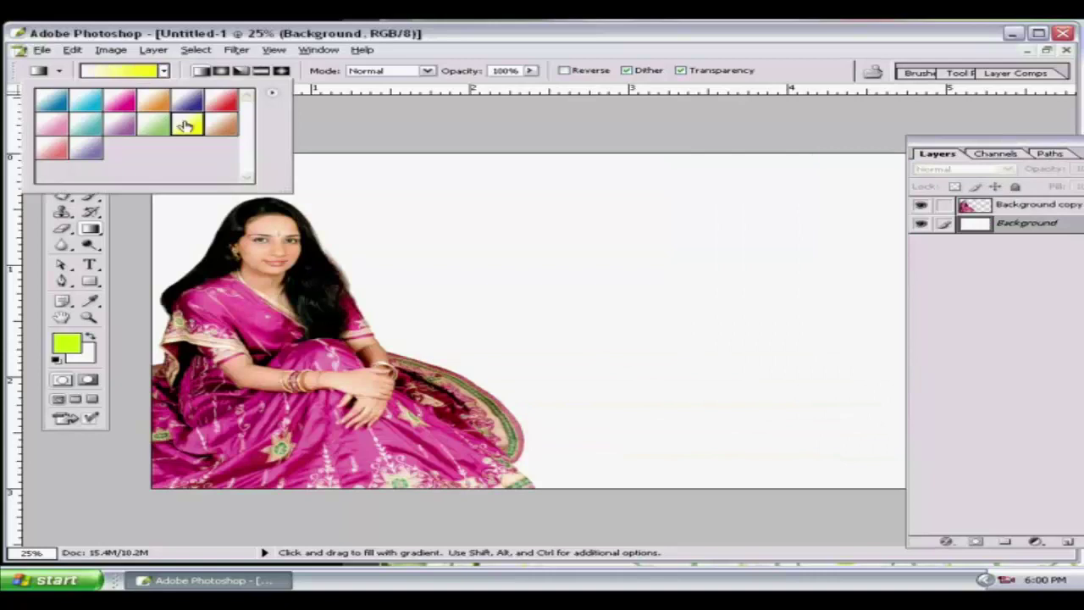
pyautogui.moveTo(569, 423); pyautogui.dragTo(571, 521)
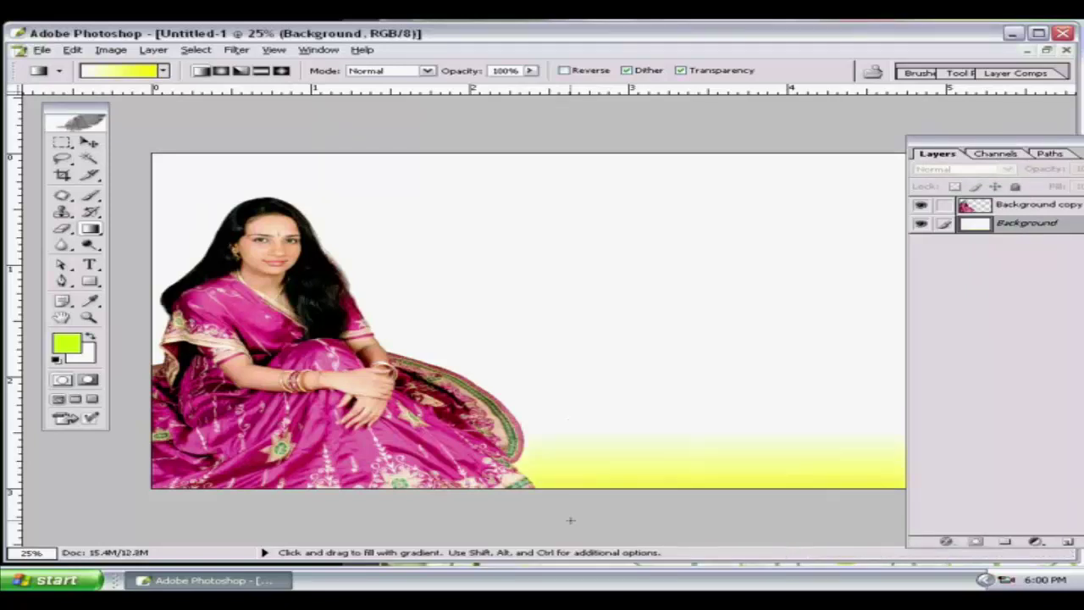
pyautogui.moveTo(618, 339); pyautogui.dragTo(619, 505)
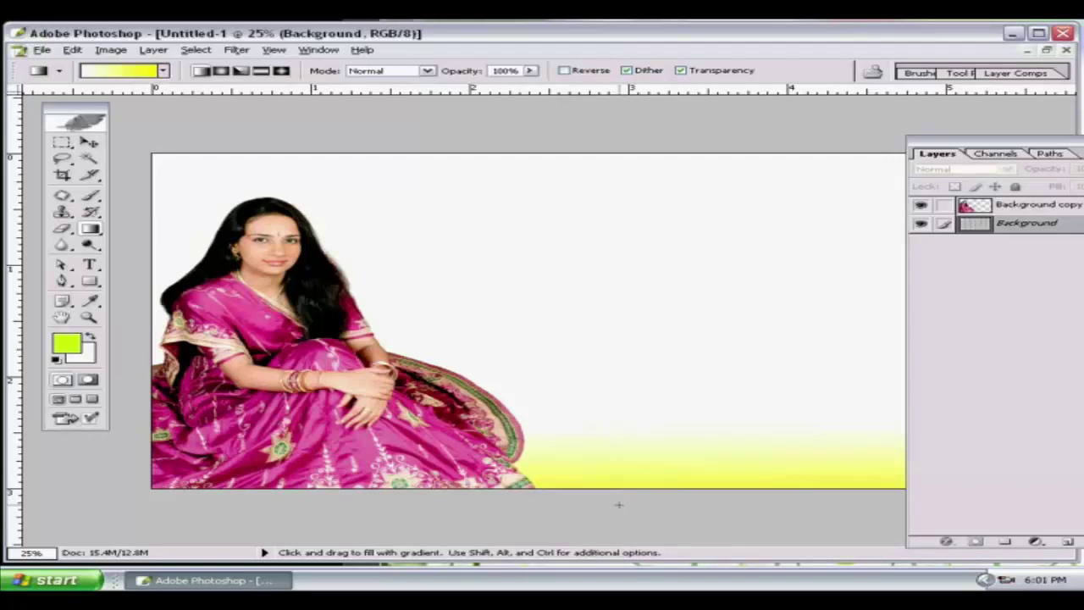
# Step: Add the text "KANNA SILKS" on the white area beside the woman
pyautogui.click(89, 266)
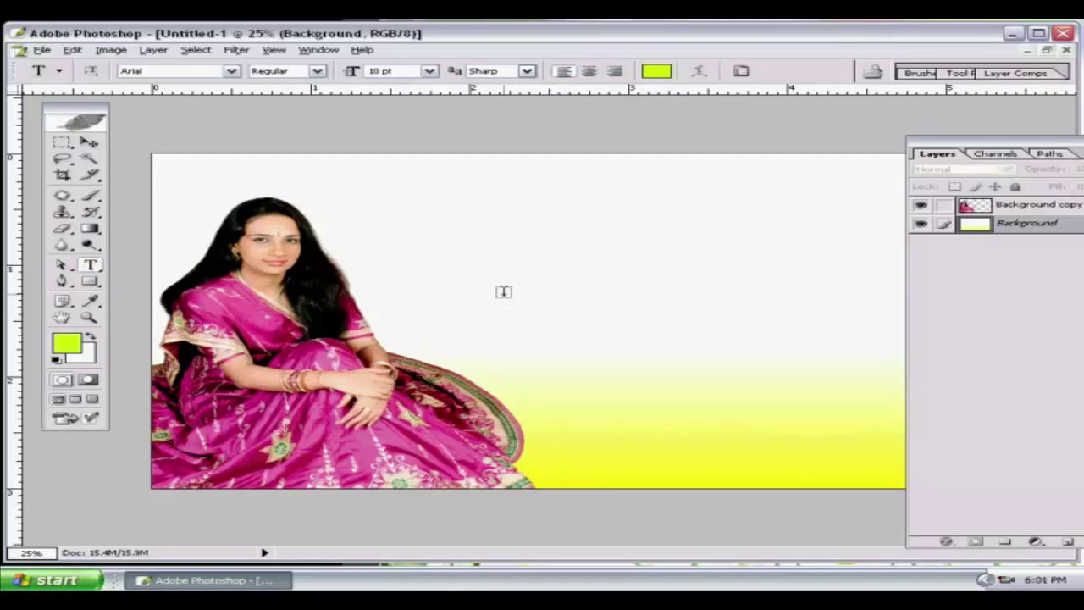
pyautogui.click(528, 317)
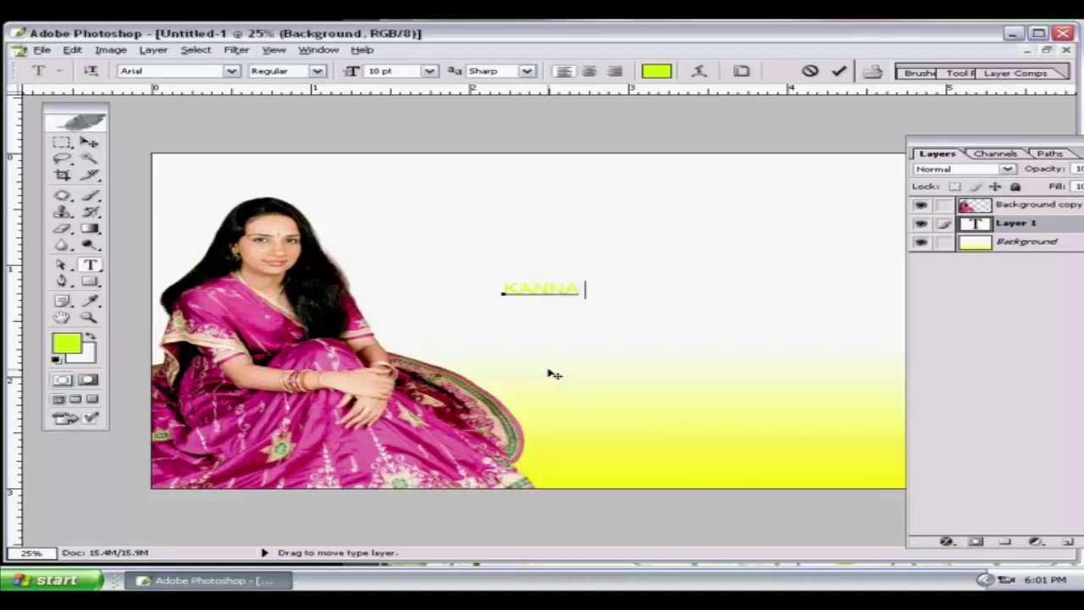
pyautogui.write('LKS')
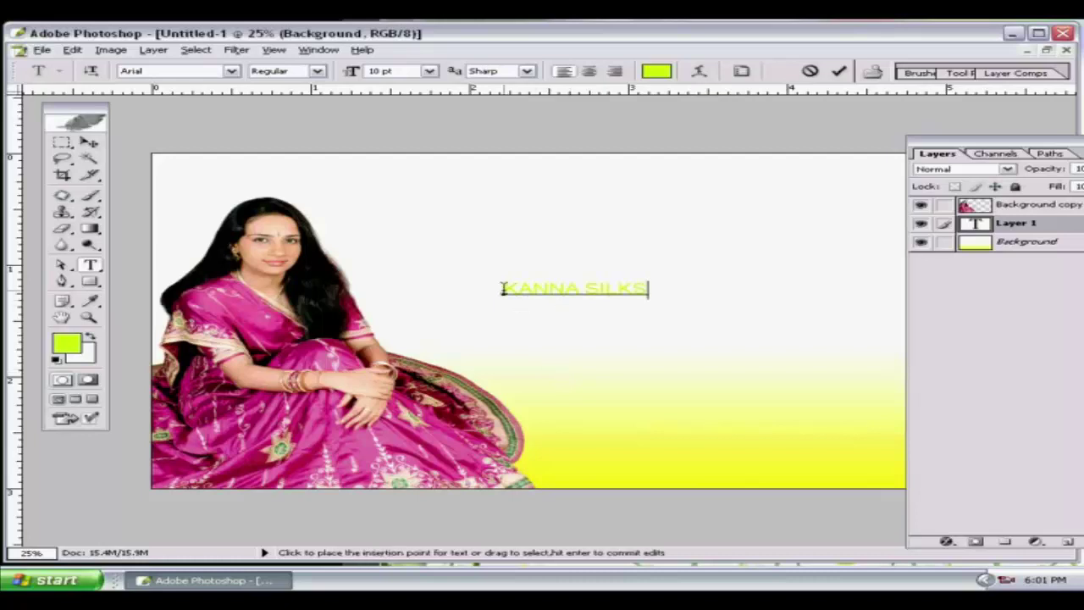
# Step: Set the whole "KANNA SILKS" text in the Impact font at 72 pt
pyautogui.moveTo(505, 289); pyautogui.dragTo(706, 281)
pyautogui.click(231, 71)
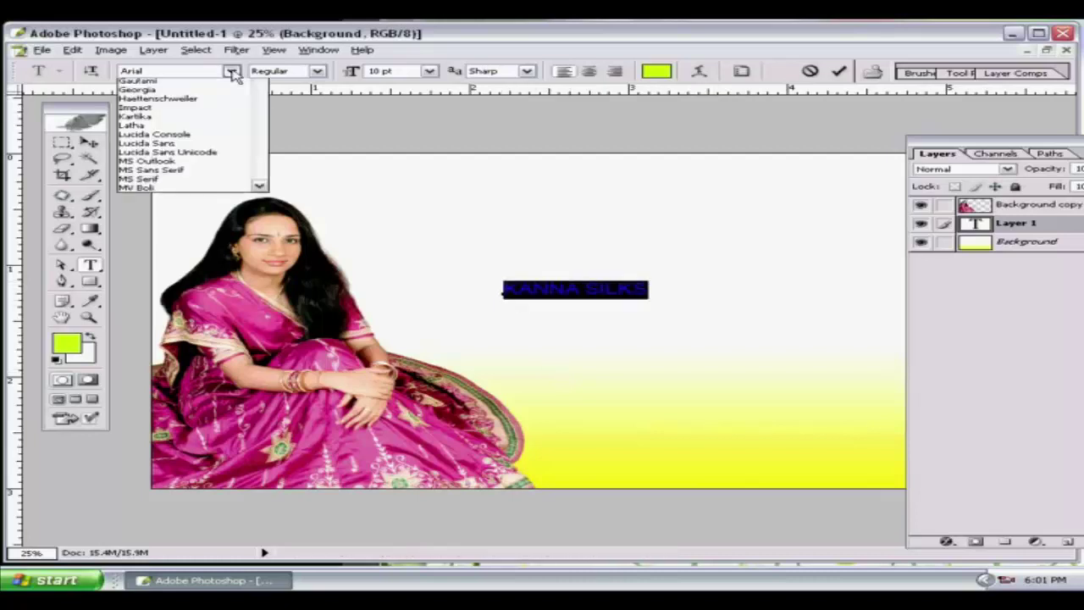
pyautogui.moveTo(261, 176); pyautogui.dragTo(260, 202)
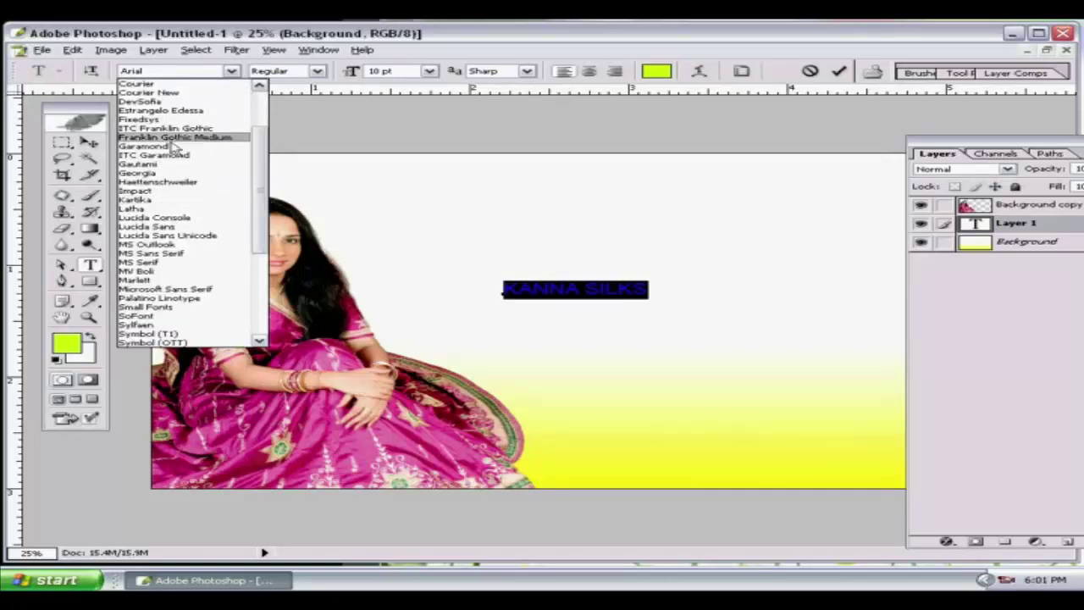
pyautogui.moveTo(263, 216)
pyautogui.mouseDown()
pyautogui.moveTo(271, 294)
pyautogui.moveTo(272, 148)
pyautogui.moveTo(269, 354)
pyautogui.moveTo(269, 205)
pyautogui.mouseUp()
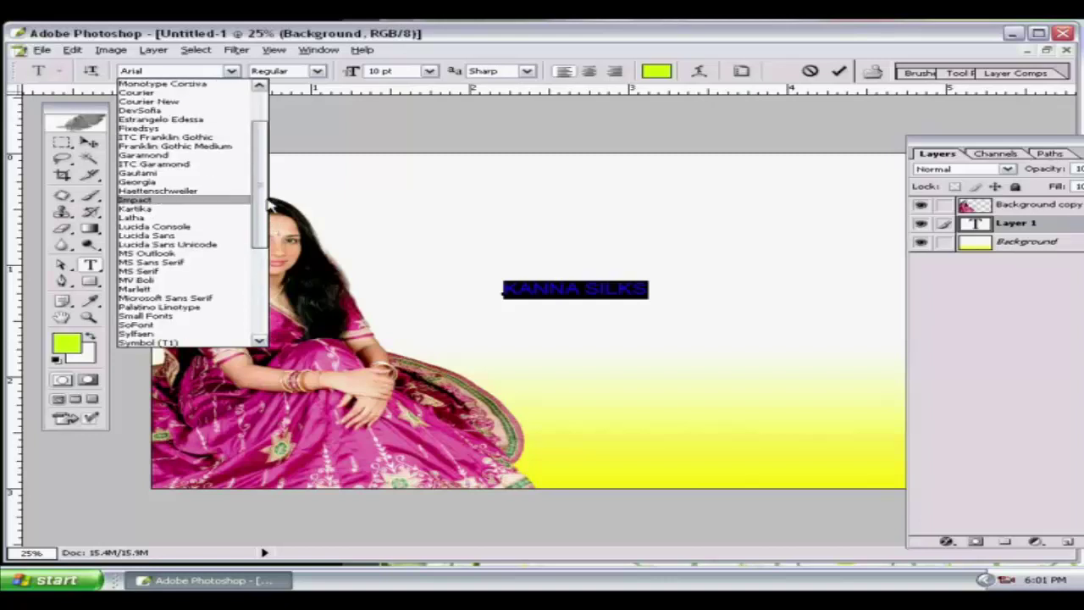
pyautogui.click(139, 210)
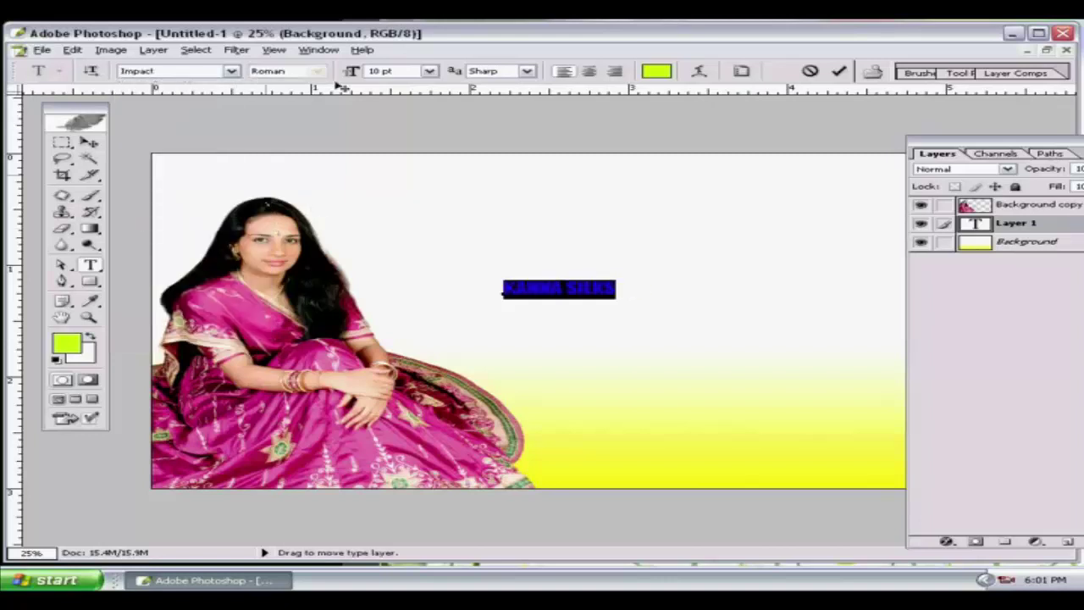
pyautogui.click(430, 71)
pyautogui.click(417, 274)
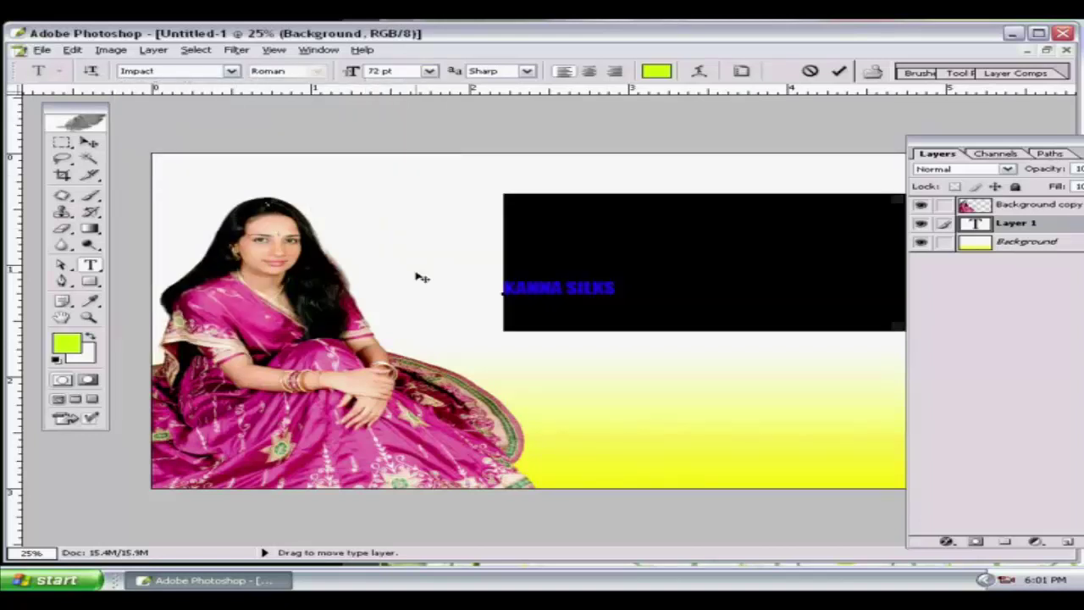
# Step: Move the "KANNA SILKS" text up beside the woman's head and shift the Layers palette away from the canvas
pyautogui.click(89, 142)
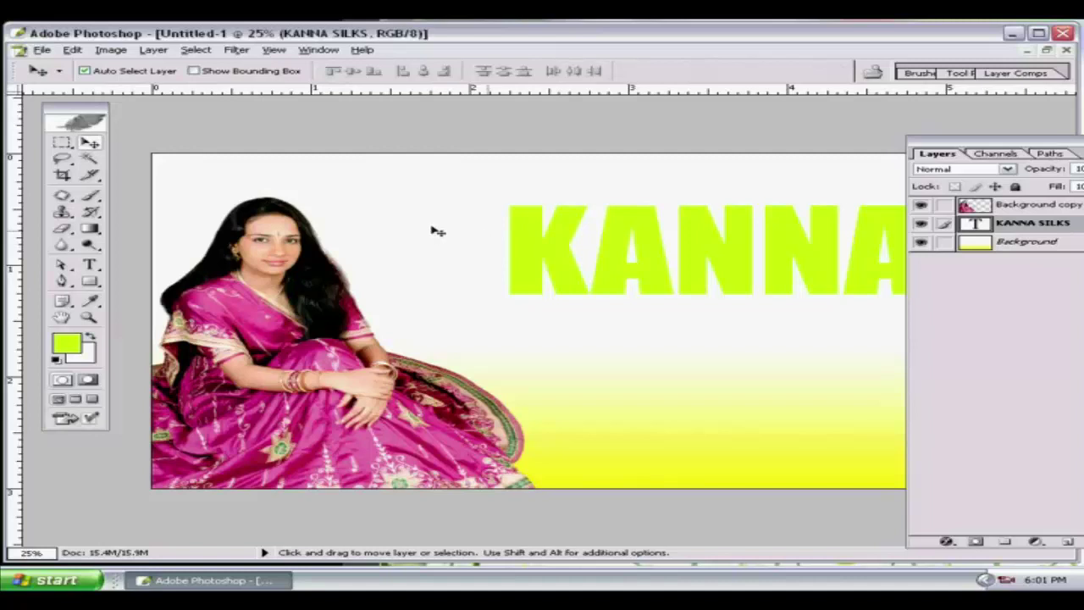
pyautogui.moveTo(434, 231); pyautogui.dragTo(413, 230)
pyautogui.moveTo(923, 144); pyautogui.dragTo(1052, 146)
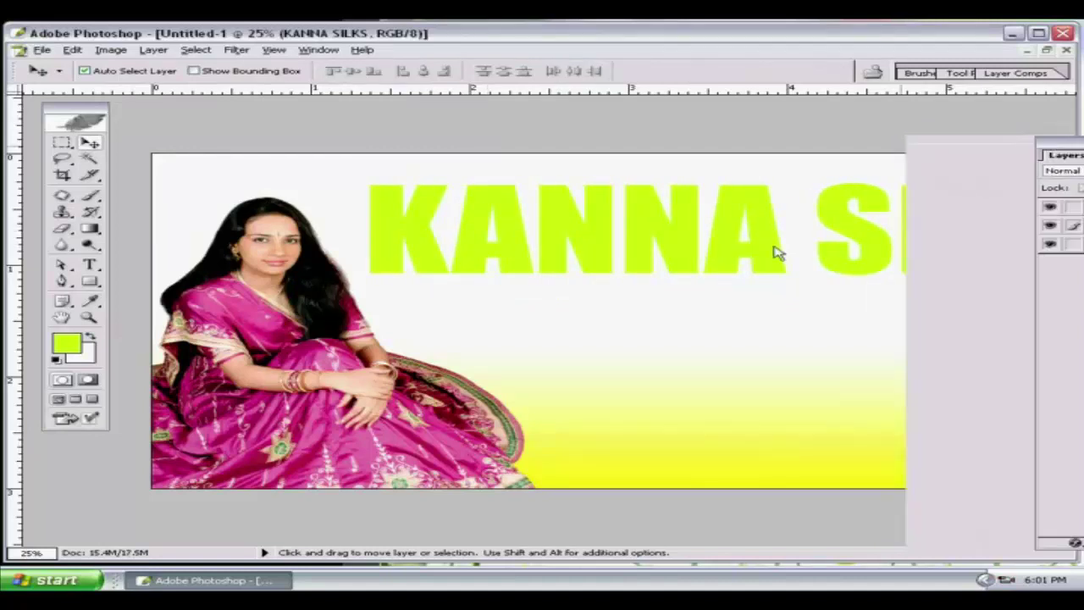
# Step: Reduce all letters of the "KANNA SILKS" text to 36 pt, including the final S
pyautogui.click(89, 264)
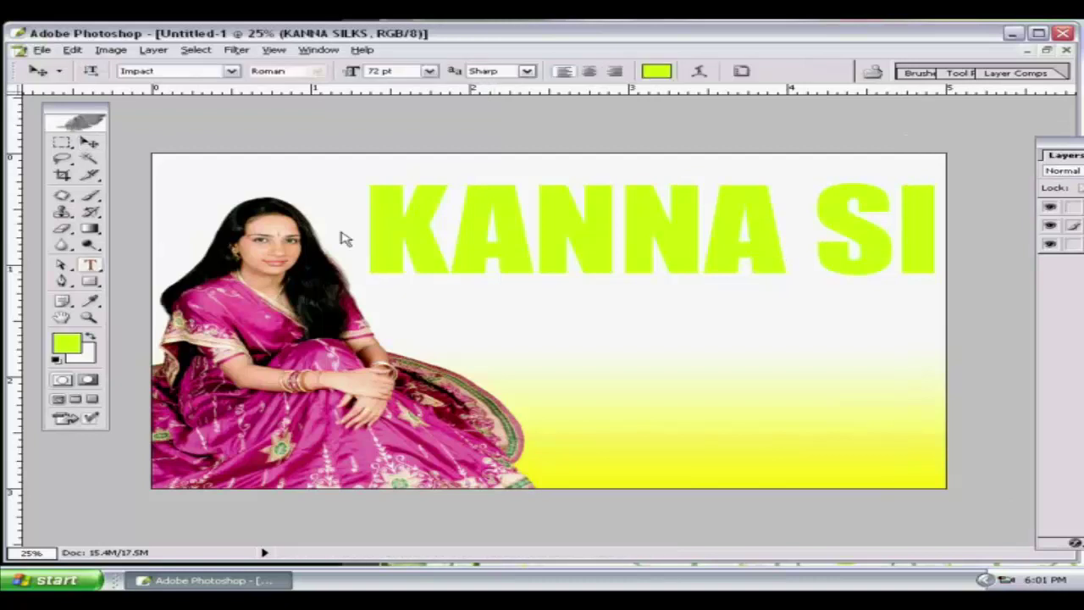
pyautogui.moveTo(368, 235); pyautogui.dragTo(1029, 242)
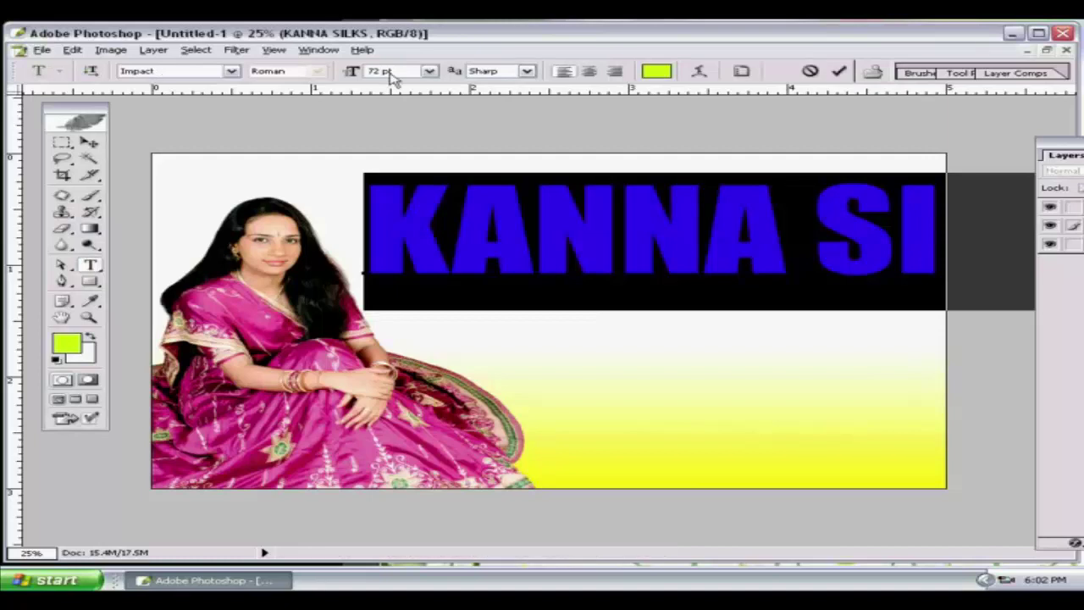
pyautogui.click(429, 71)
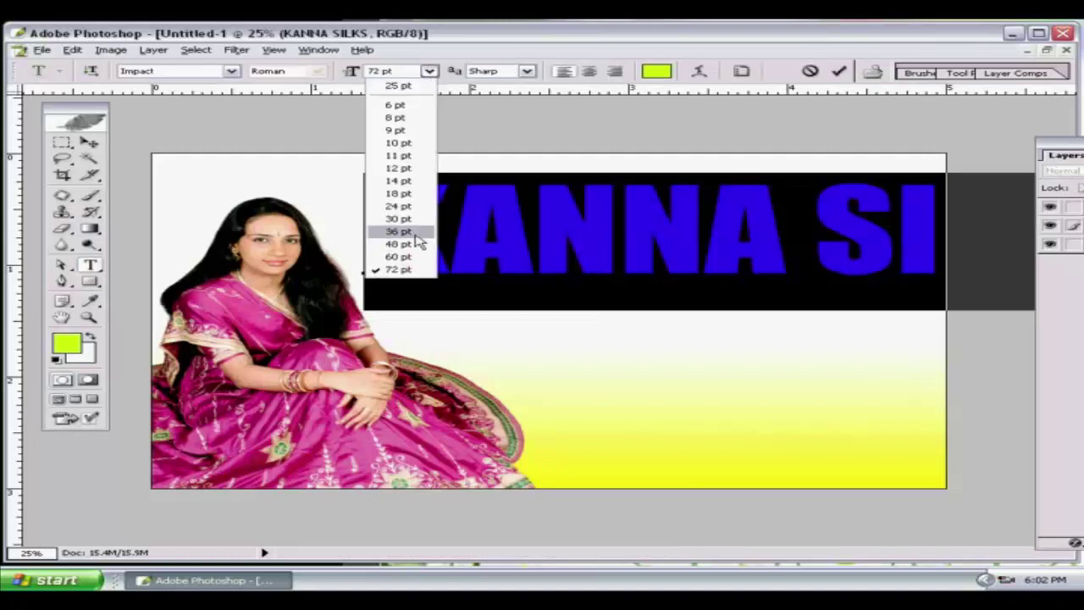
pyautogui.click(415, 234)
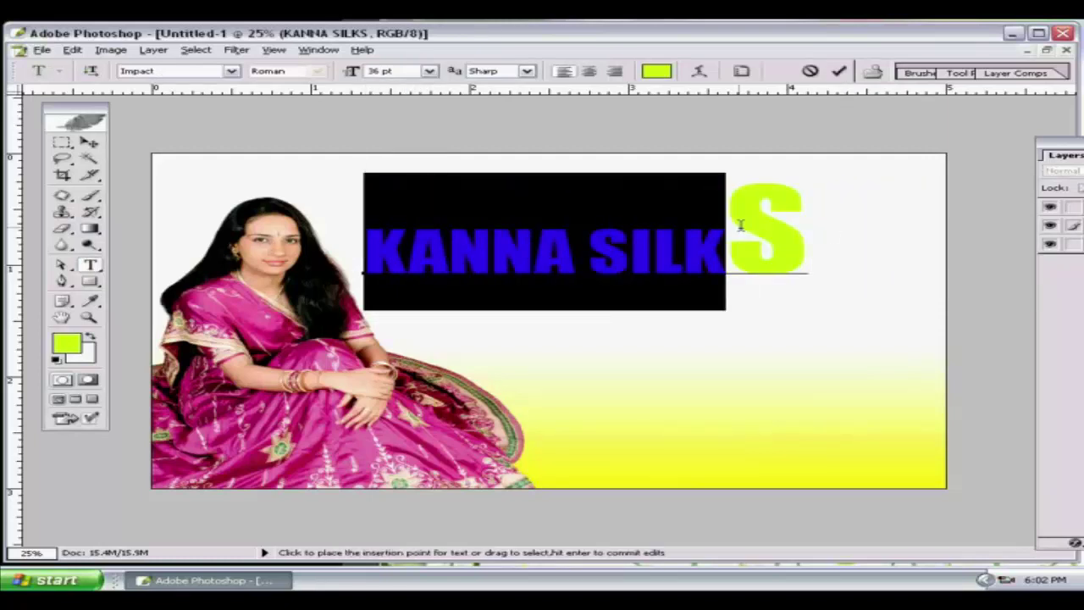
pyautogui.moveTo(744, 237); pyautogui.dragTo(806, 246)
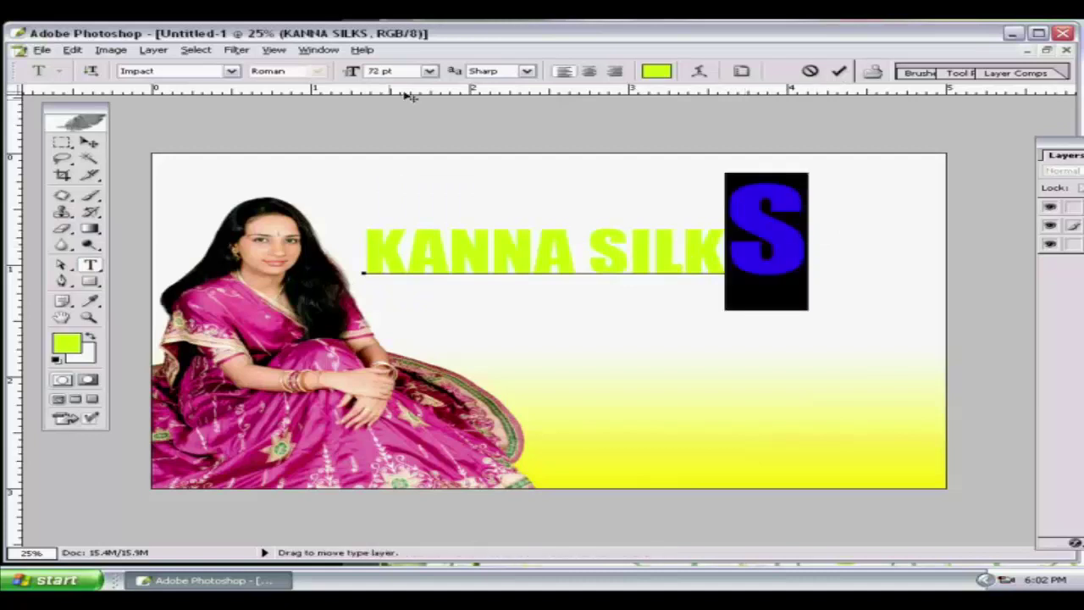
pyautogui.click(430, 71)
pyautogui.click(421, 227)
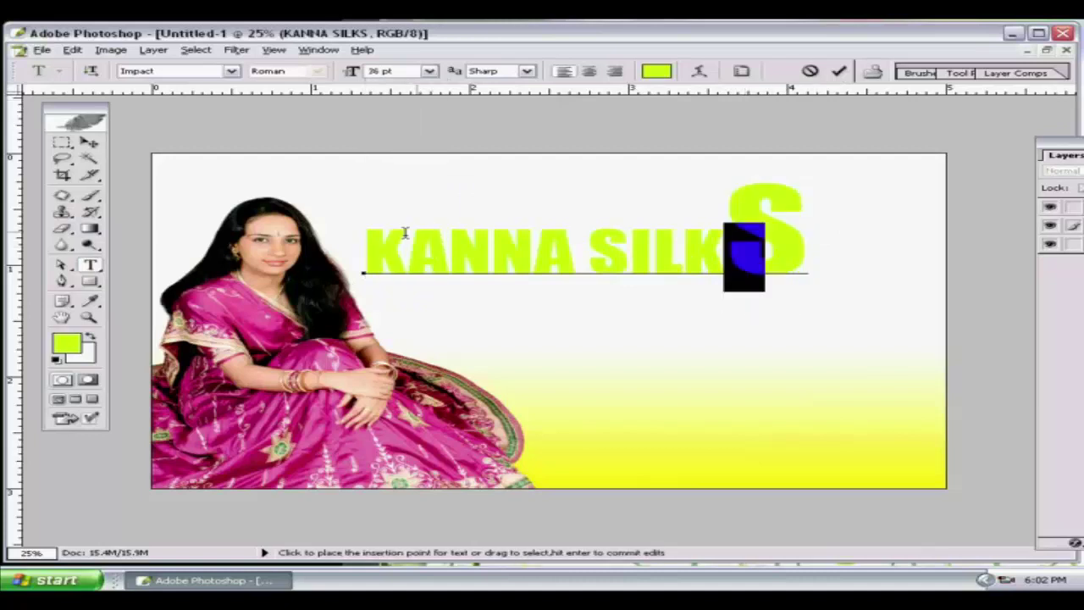
# Step: Scale the "KANNA SILKS" text up with its bounding box to about 3.2 inches wide, then hide the bounding box
pyautogui.click(89, 142)
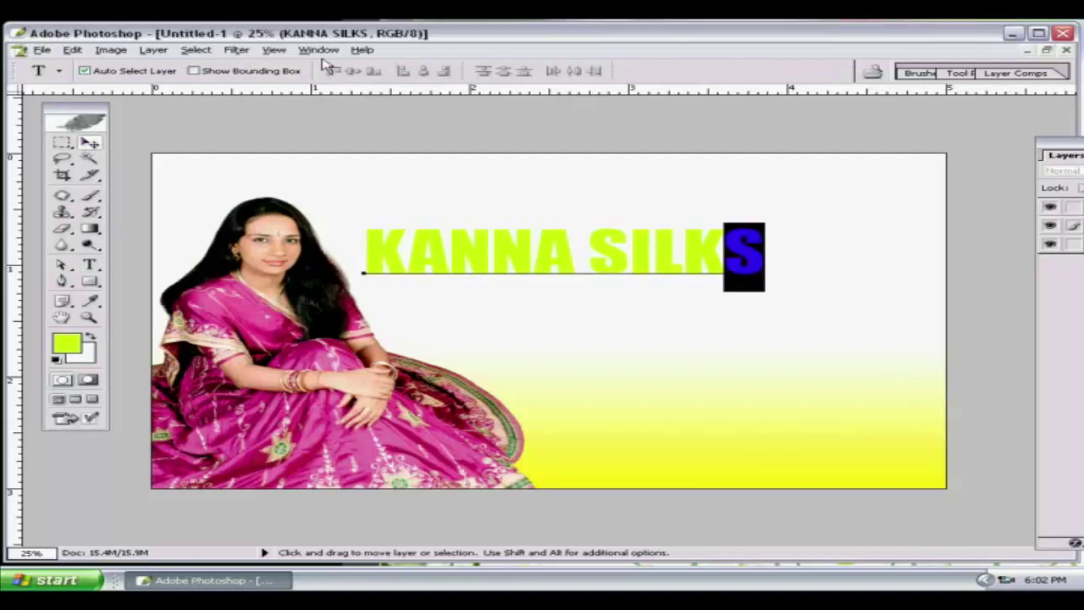
pyautogui.click(194, 71)
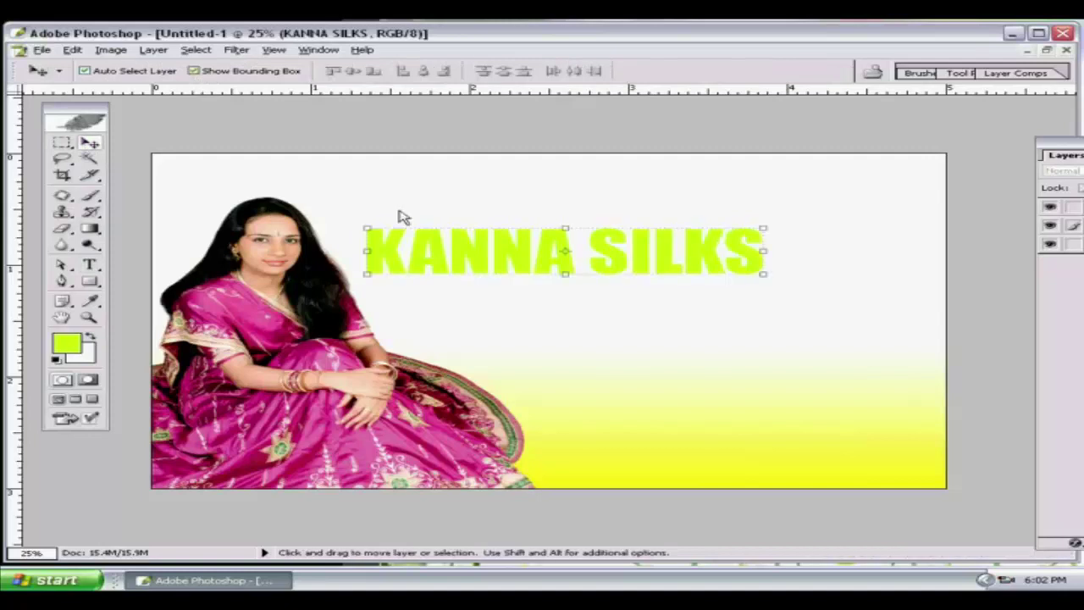
pyautogui.moveTo(766, 226); pyautogui.dragTo(886, 201)
pyautogui.press('Return')
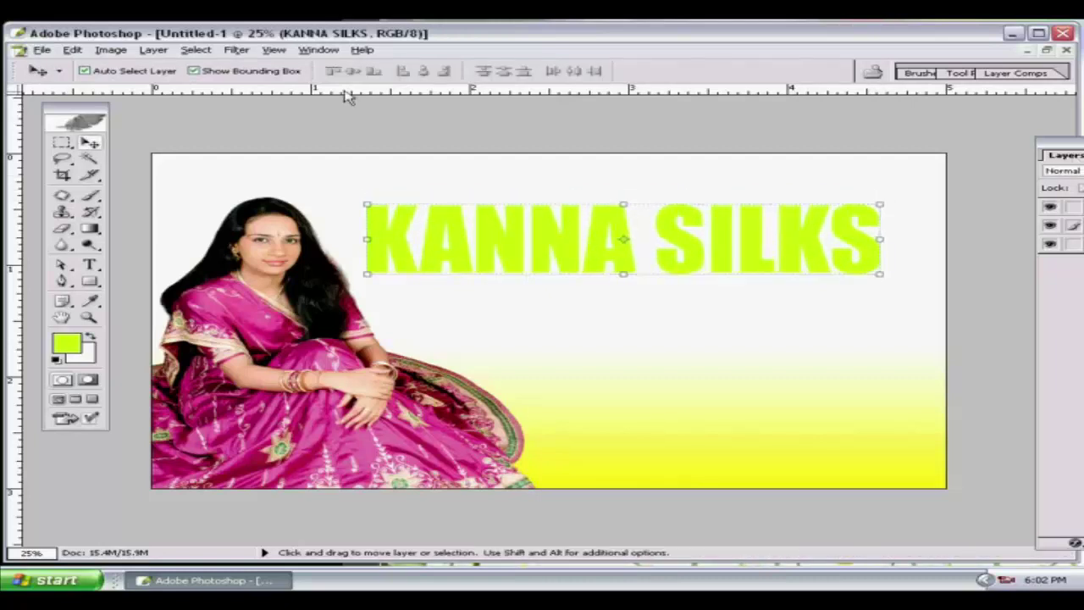
pyautogui.click(194, 71)
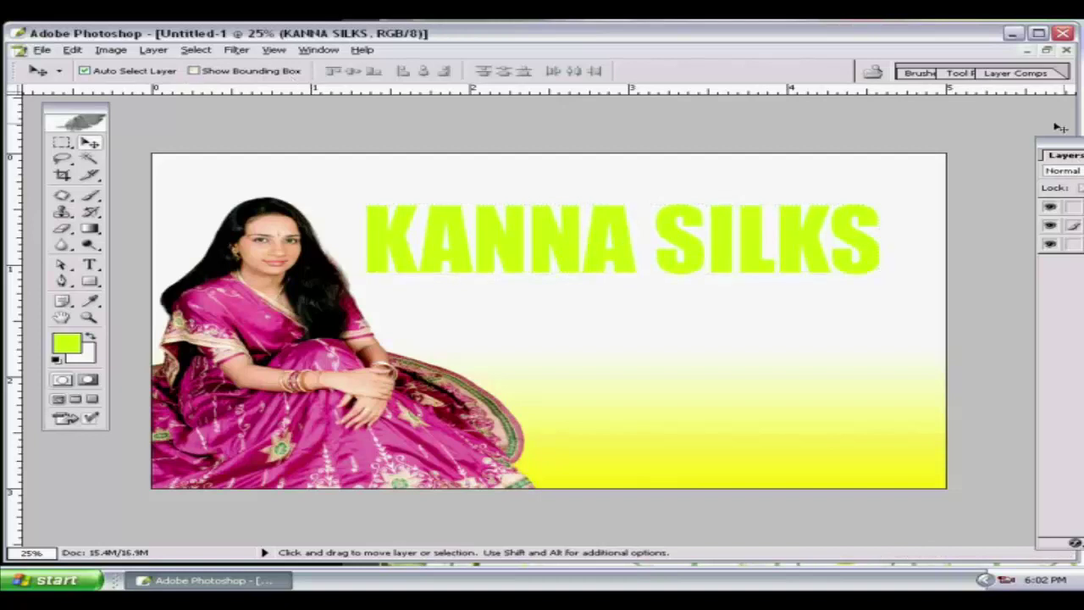
# Step: Add a Gradient Overlay style to the "KANNA SILKS" text layer and open its gradient for editing
pyautogui.moveTo(1071, 153); pyautogui.dragTo(883, 121)
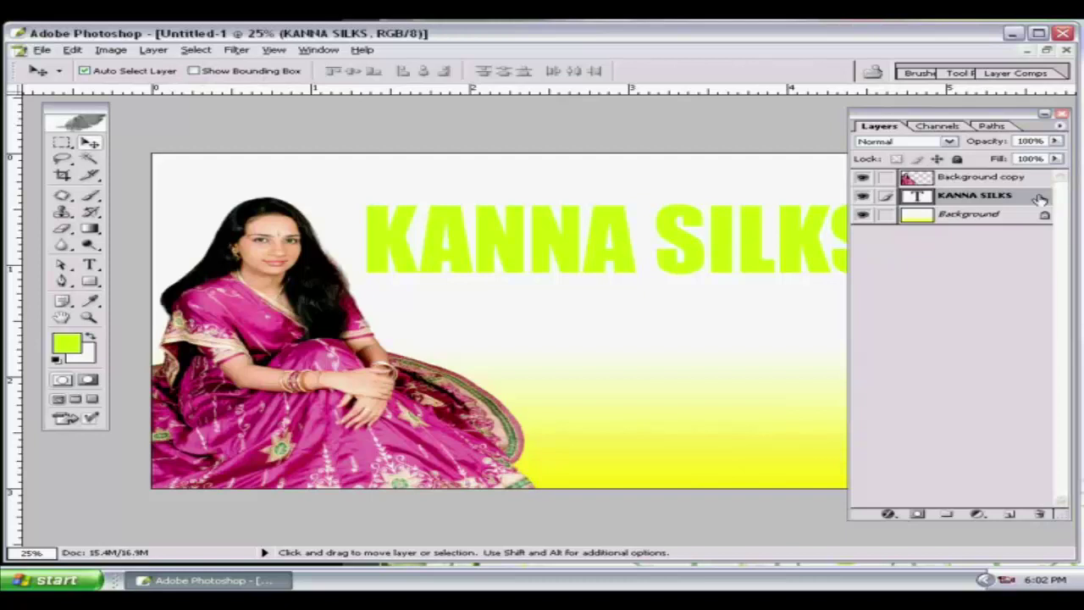
pyautogui.doubleClick(1039, 199)
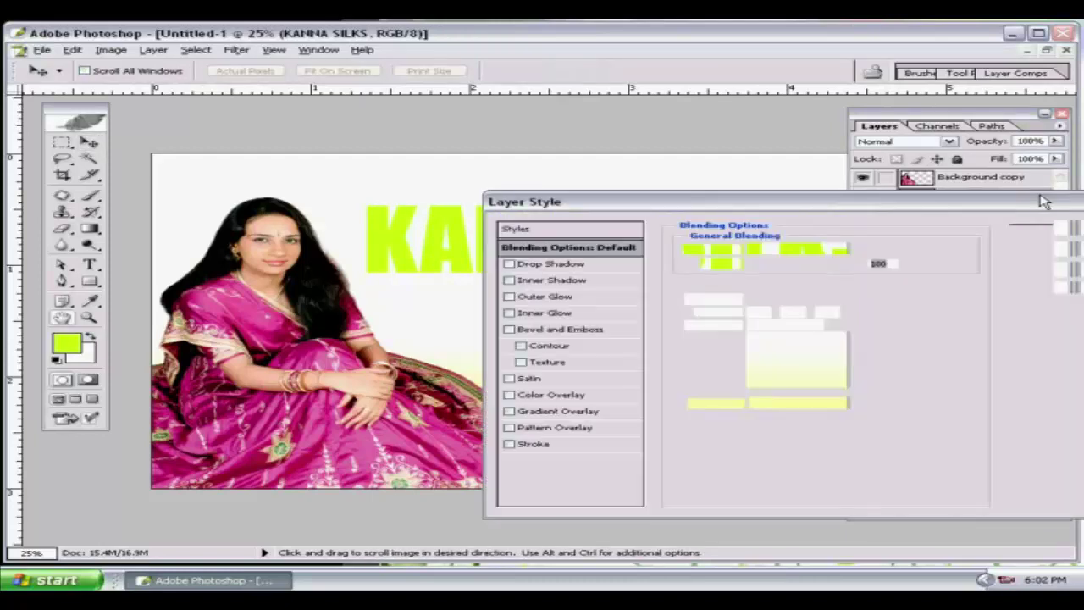
pyautogui.click(509, 412)
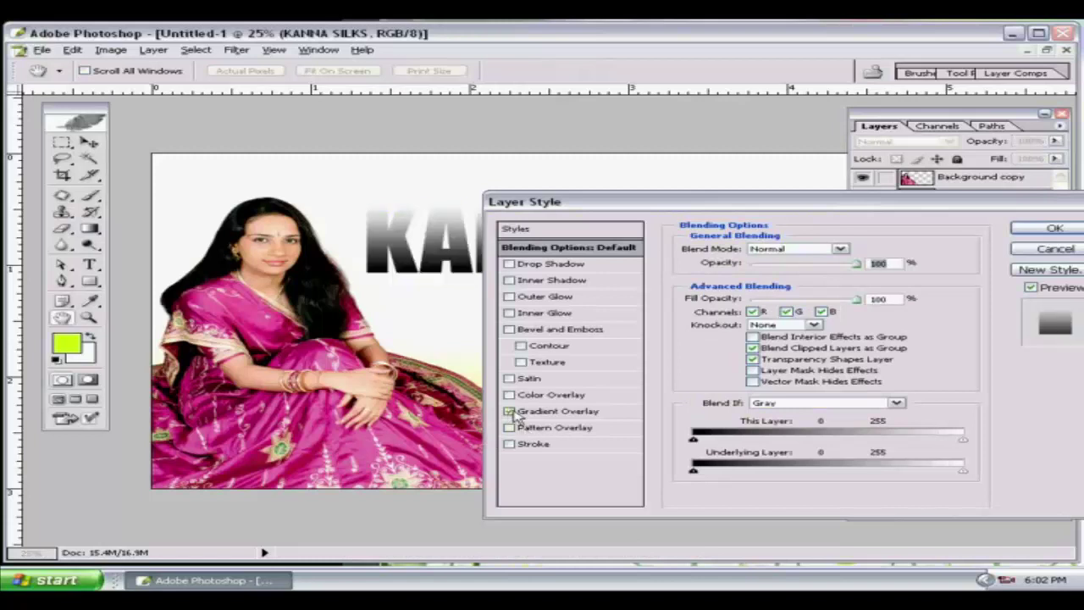
pyautogui.click(568, 412)
pyautogui.click(796, 281)
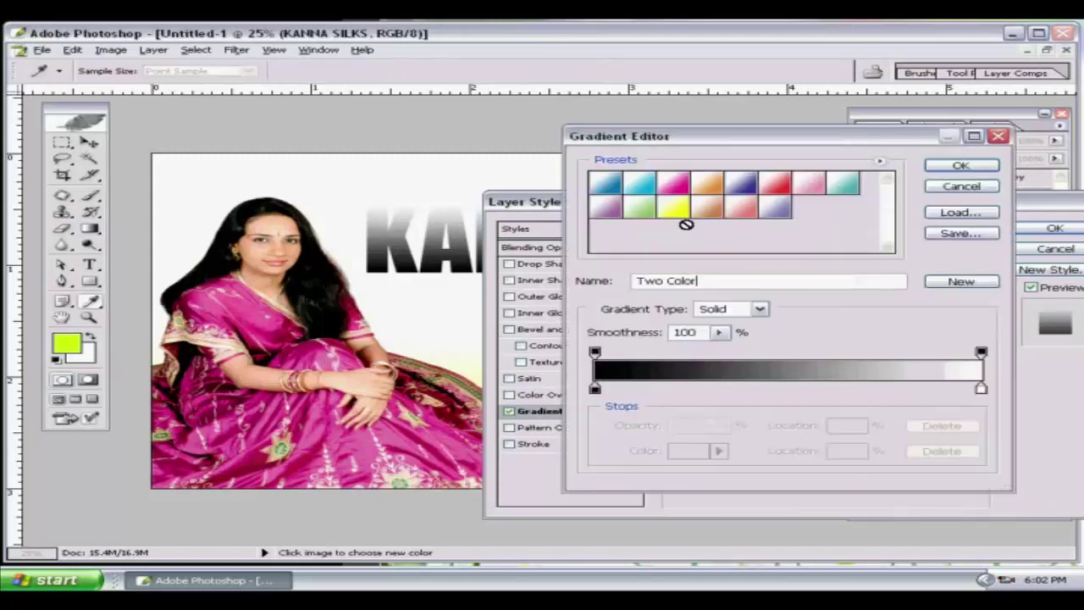
# Step: Replace the gradient presets with the Pastels set and try the Yellow, Pink, Purple gradient on the text
pyautogui.click(881, 161)
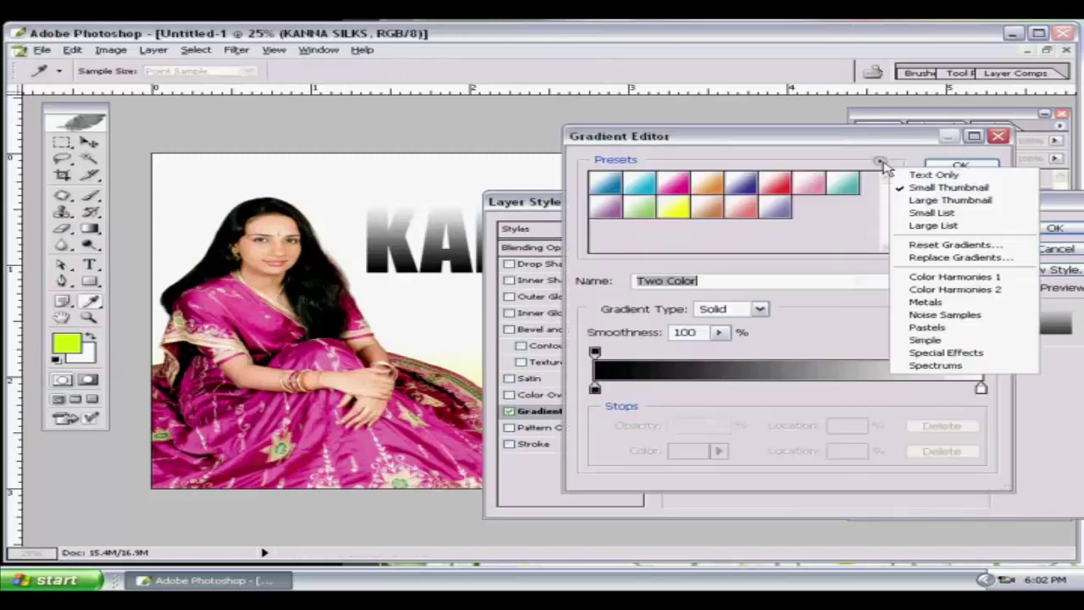
pyautogui.click(926, 326)
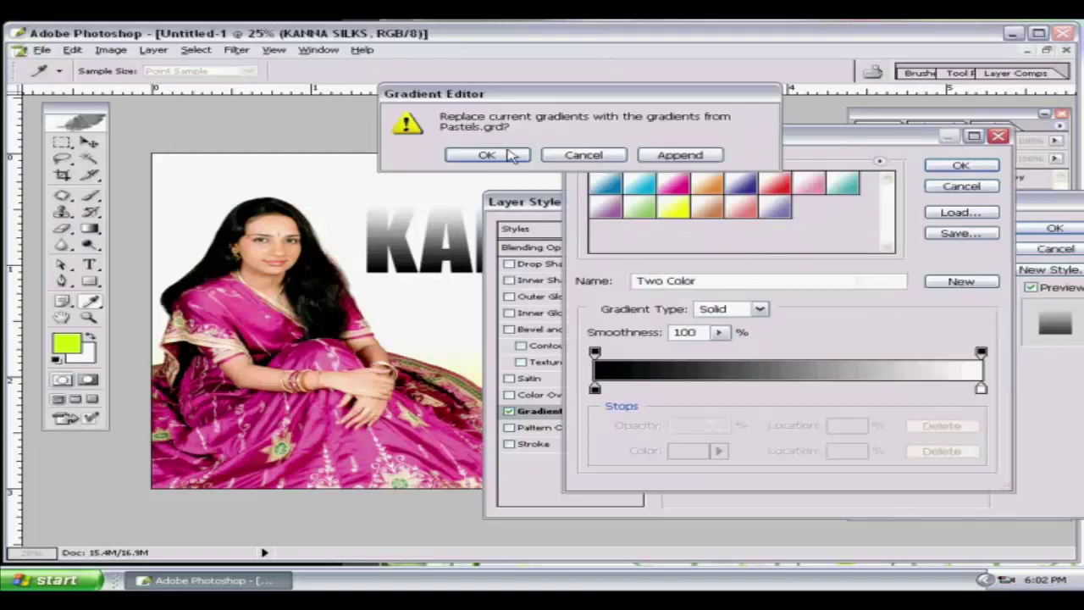
pyautogui.click(509, 157)
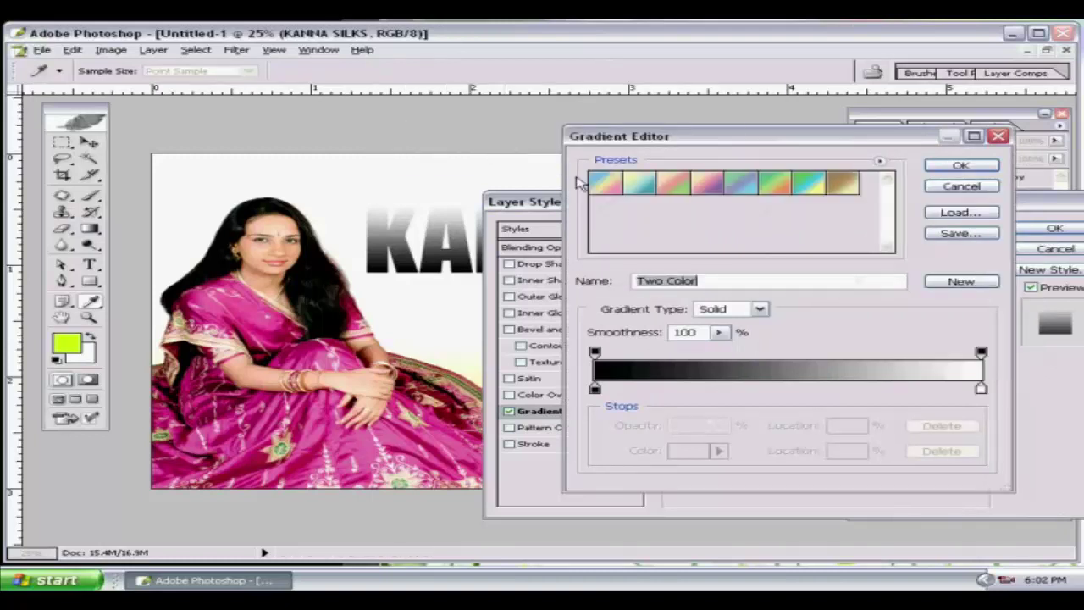
pyautogui.click(714, 187)
pyautogui.click(709, 223)
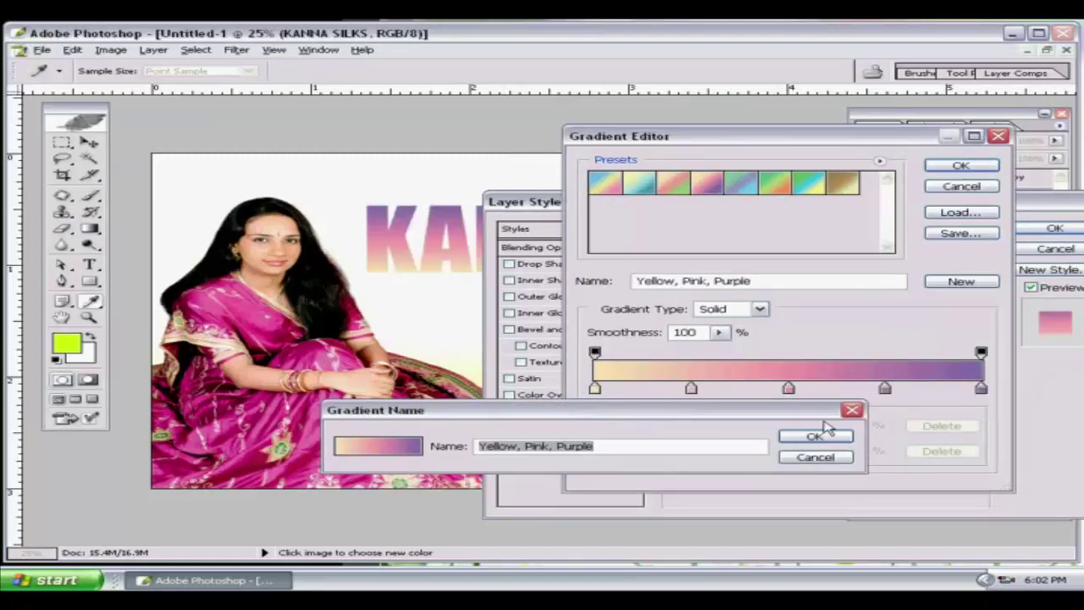
pyautogui.click(830, 457)
# Step: Replace the gradient presets with the Special Effects set and apply Russell's Rainbow as the text's gradient overlay
pyautogui.click(878, 160)
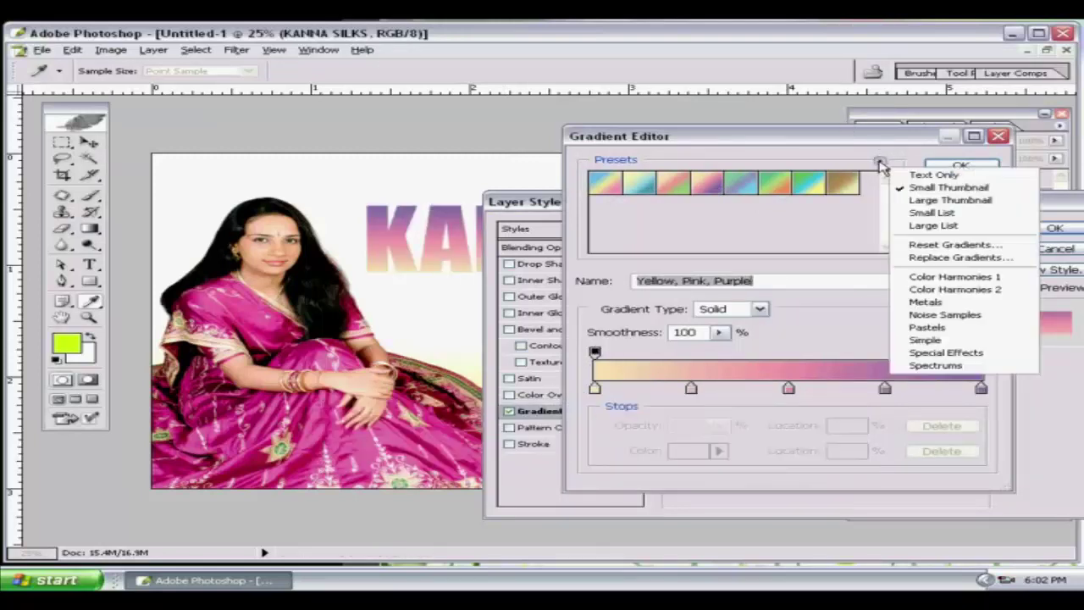
pyautogui.click(946, 352)
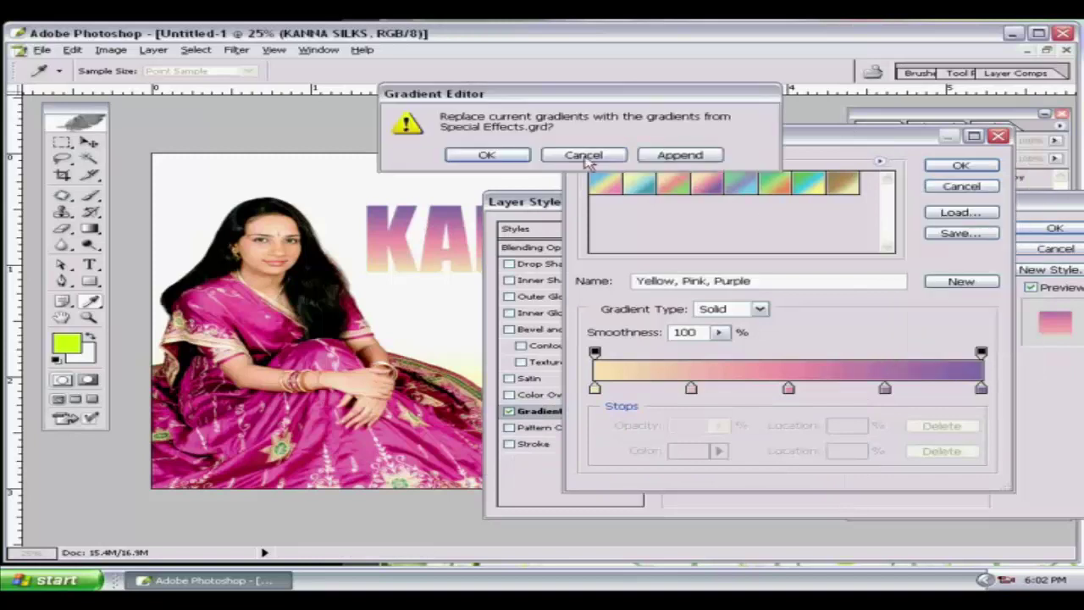
pyautogui.click(523, 152)
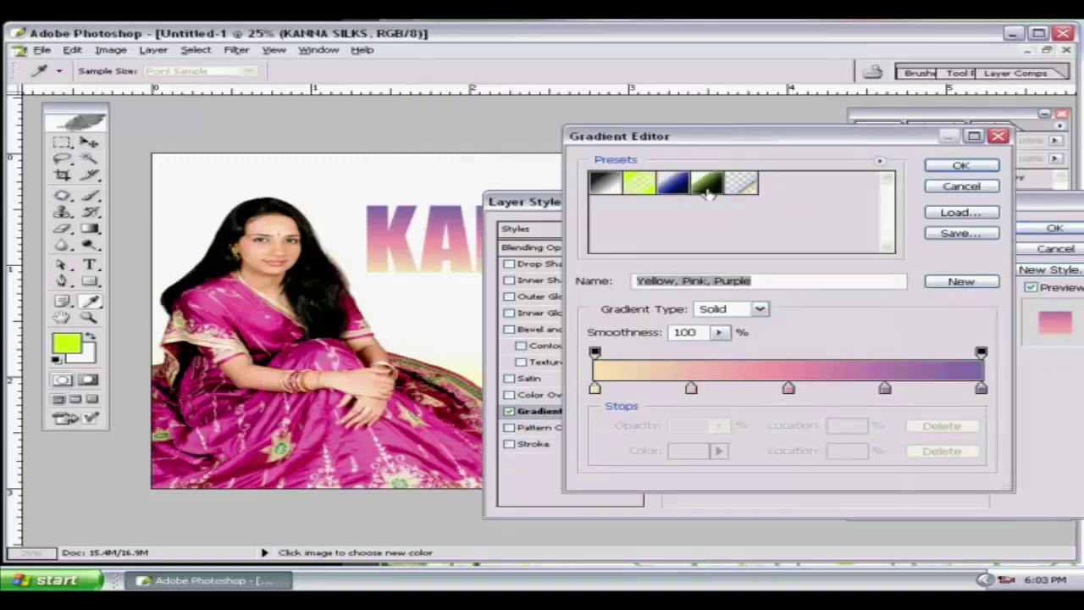
pyautogui.doubleClick(739, 185)
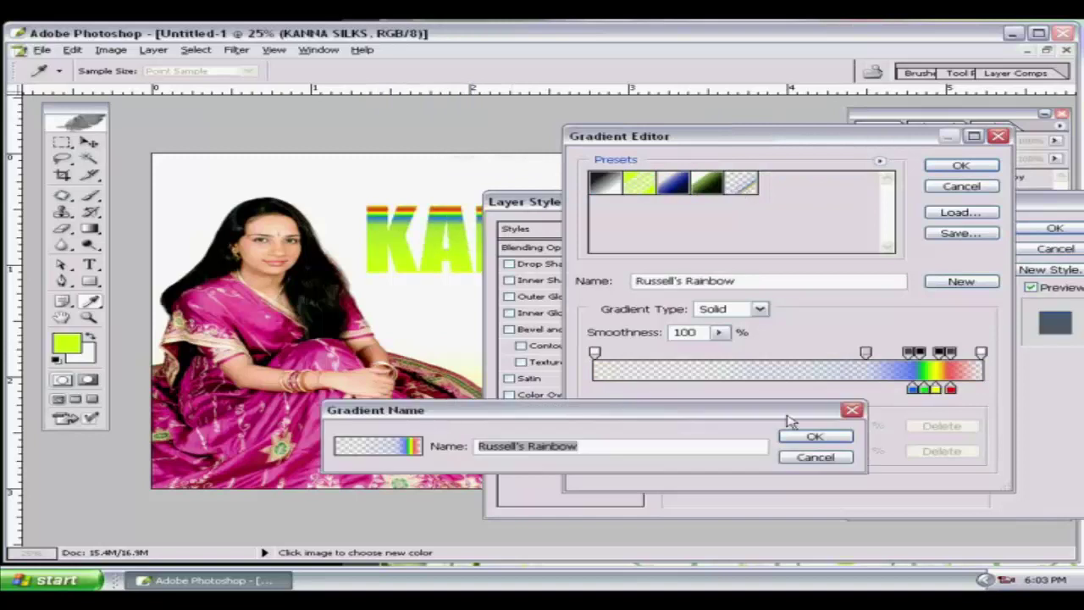
pyautogui.click(829, 438)
pyautogui.click(946, 165)
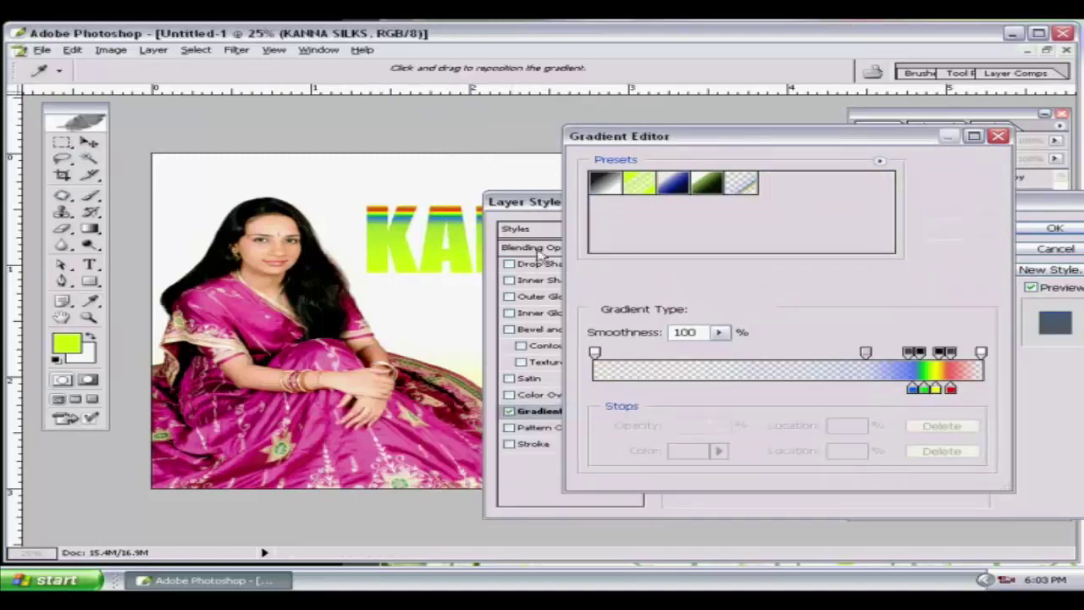
# Step: Add an inner Bevel and Emboss to the text with a 21 px size and near-maximum depth, and clear the Layers palette off the canvas
pyautogui.click(509, 330)
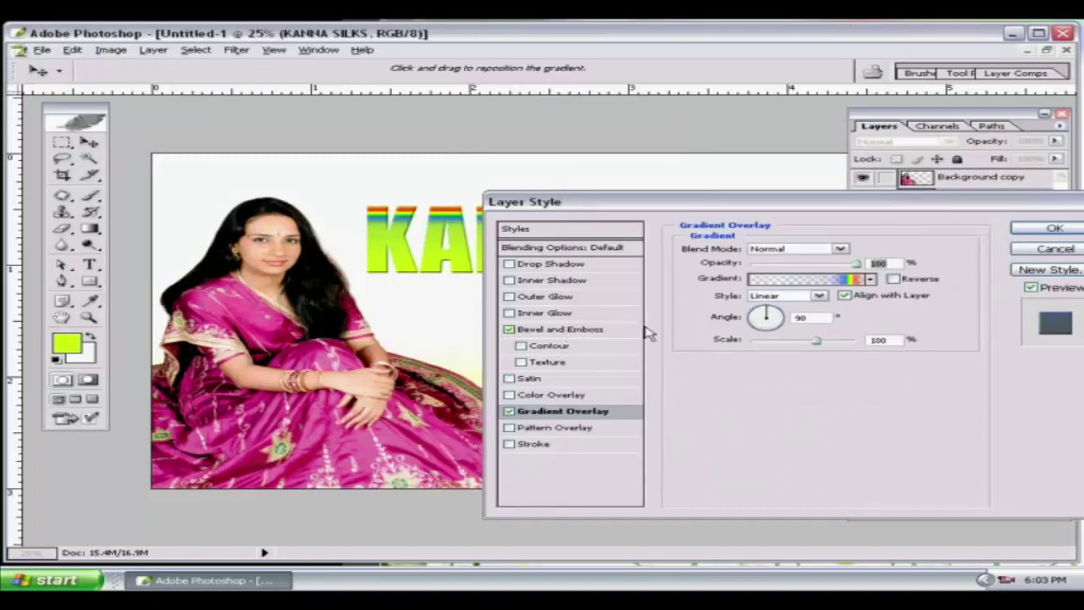
pyautogui.click(570, 333)
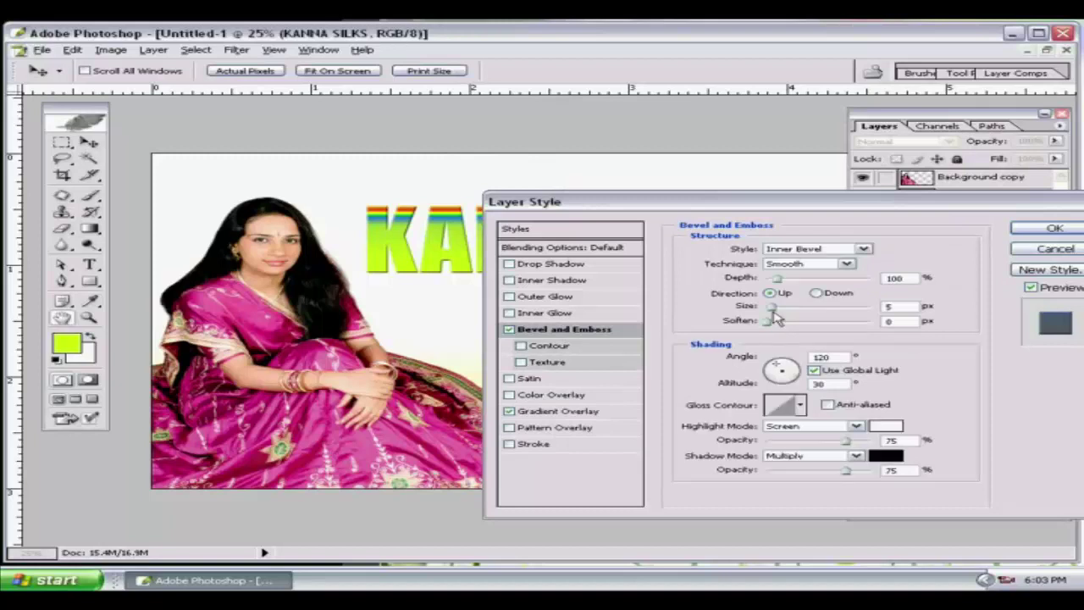
pyautogui.moveTo(773, 307); pyautogui.dragTo(745, 327)
pyautogui.moveTo(801, 279); pyautogui.dragTo(872, 279)
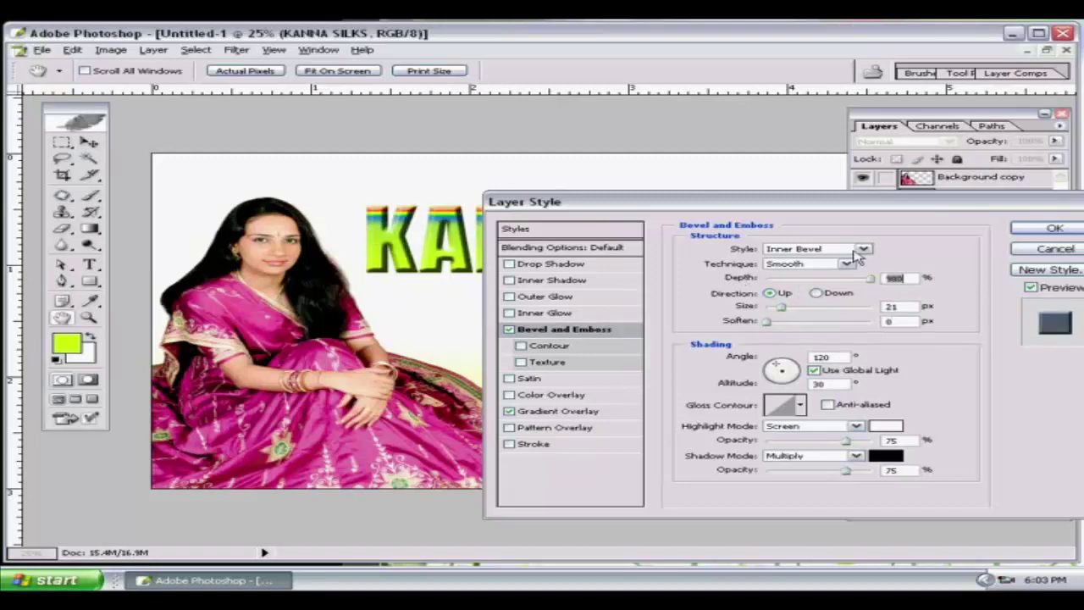
pyautogui.click(1037, 230)
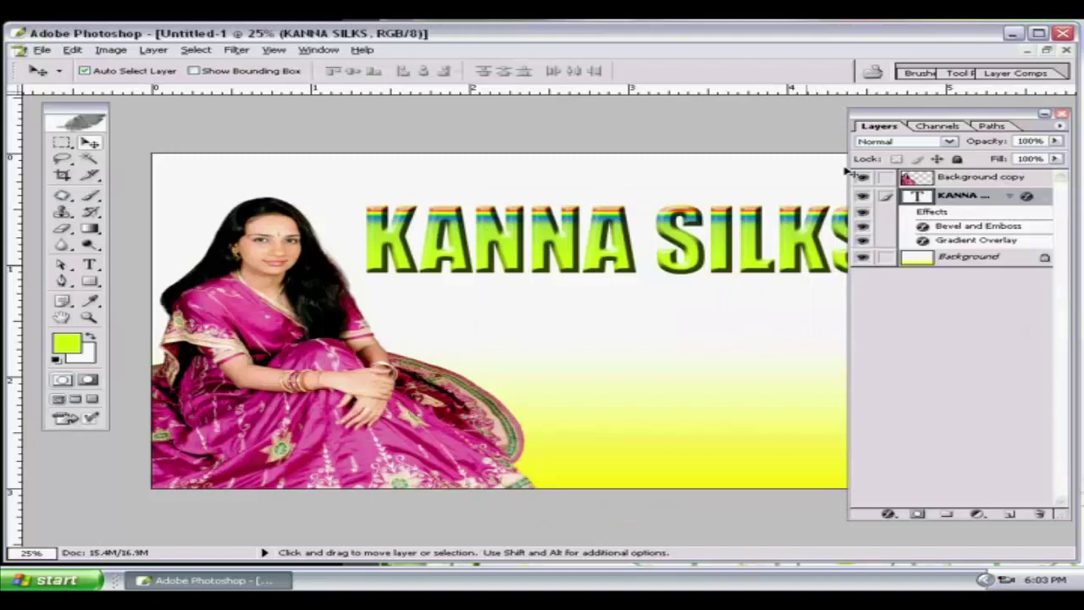
pyautogui.moveTo(872, 119); pyautogui.dragTo(1036, 125)
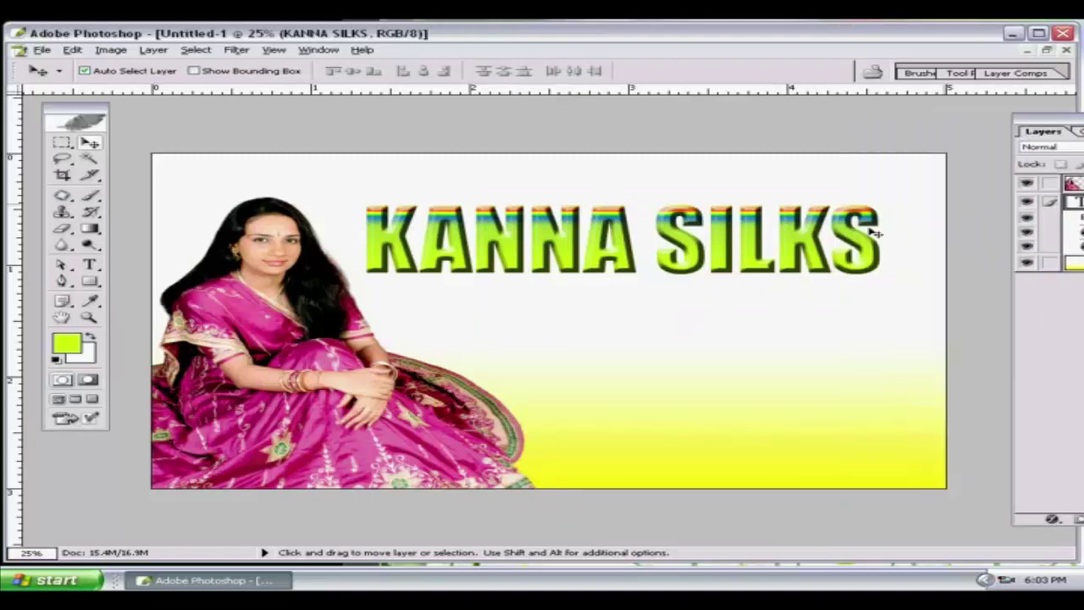
# Step: Move the "KANNA SILKS" title slightly to the right and add the text "NELLAI" on the yellow area below it
pyautogui.moveTo(872, 252); pyautogui.dragTo(891, 246)
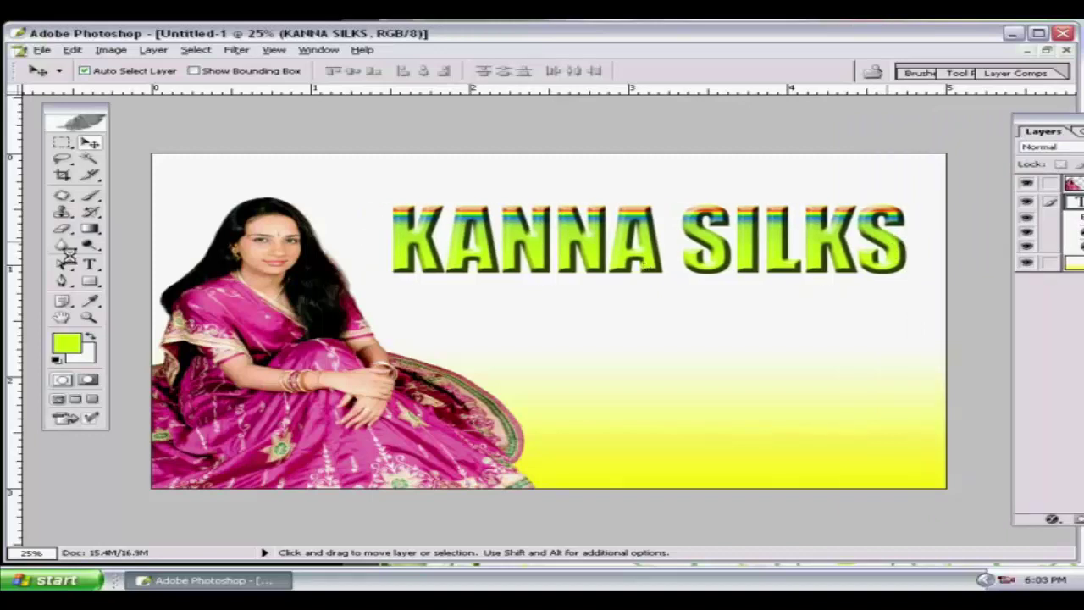
pyautogui.click(90, 264)
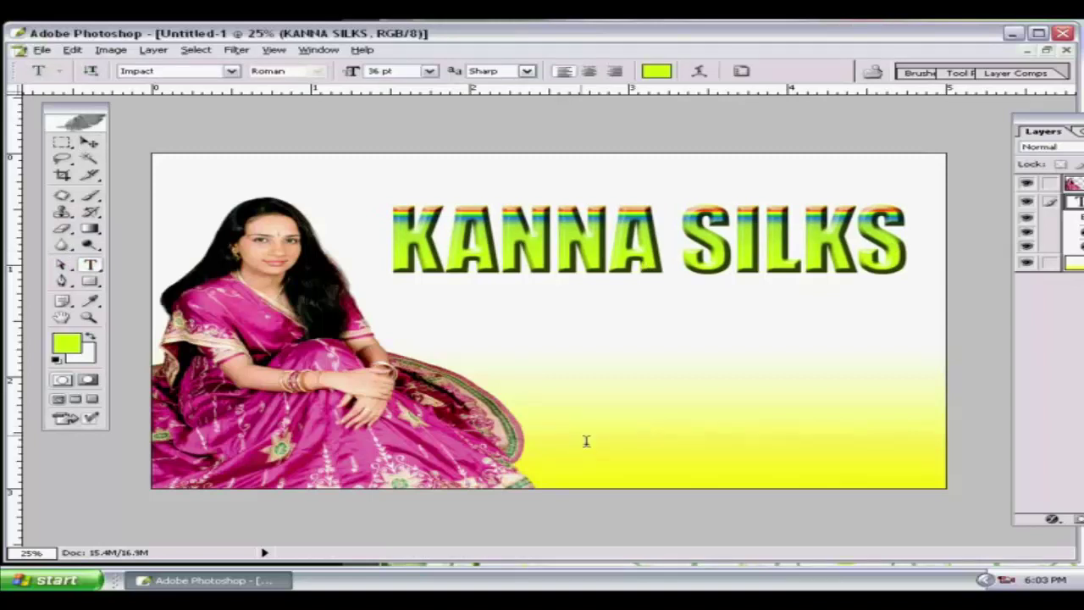
pyautogui.click(582, 436)
pyautogui.write('NE')
pyautogui.press('BackSpace')
pyautogui.press('BackSpace')
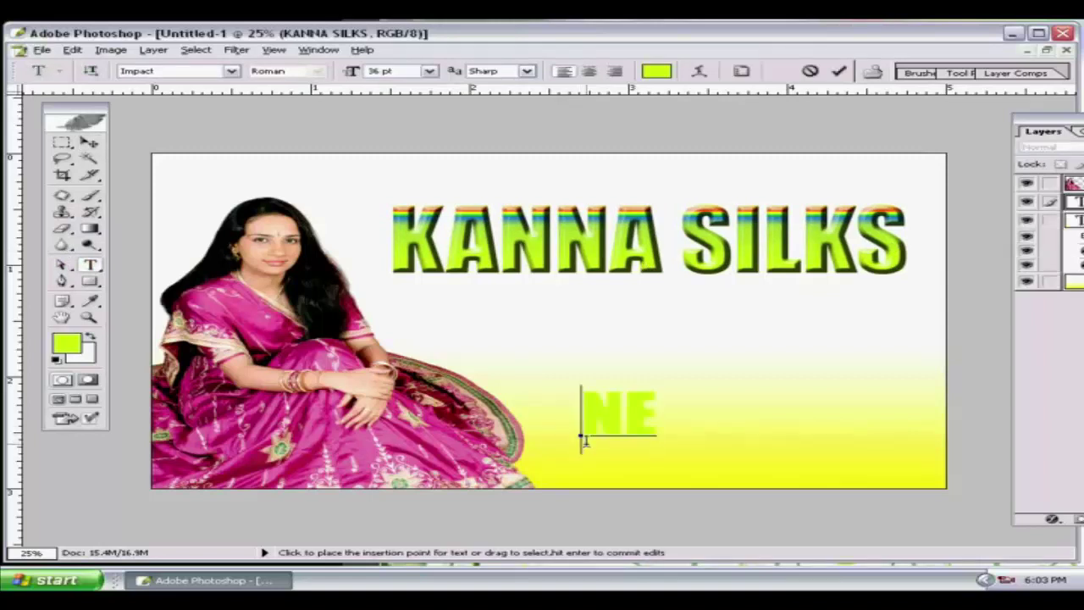
pyautogui.write('NELLA')
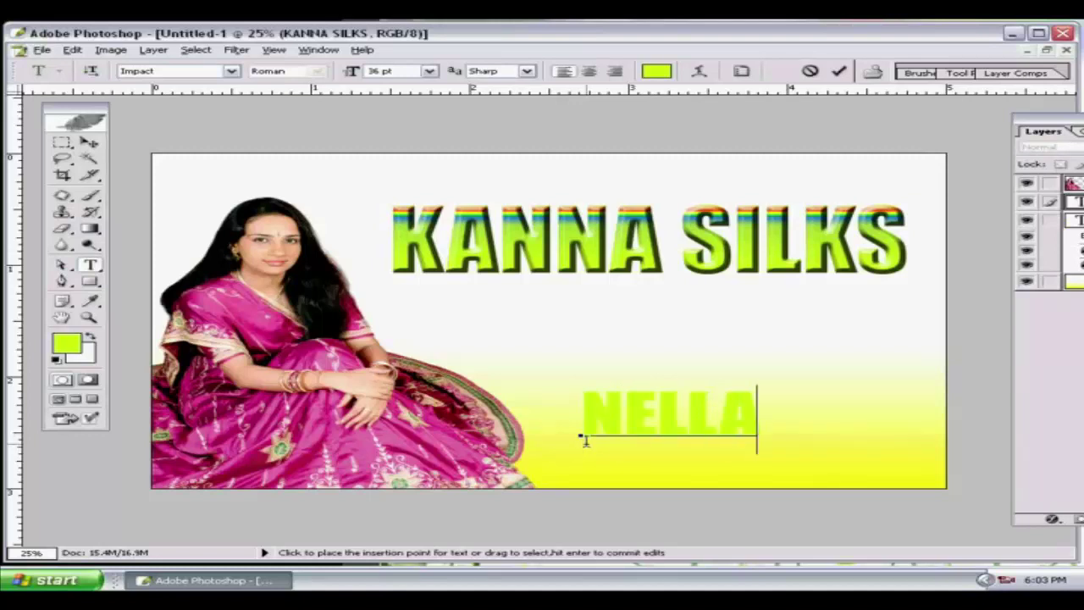
pyautogui.write('I')
# Step: Set the "NELLAI" text to Arial Regular at 14 pt and commit it
pyautogui.moveTo(583, 415); pyautogui.dragTo(852, 416)
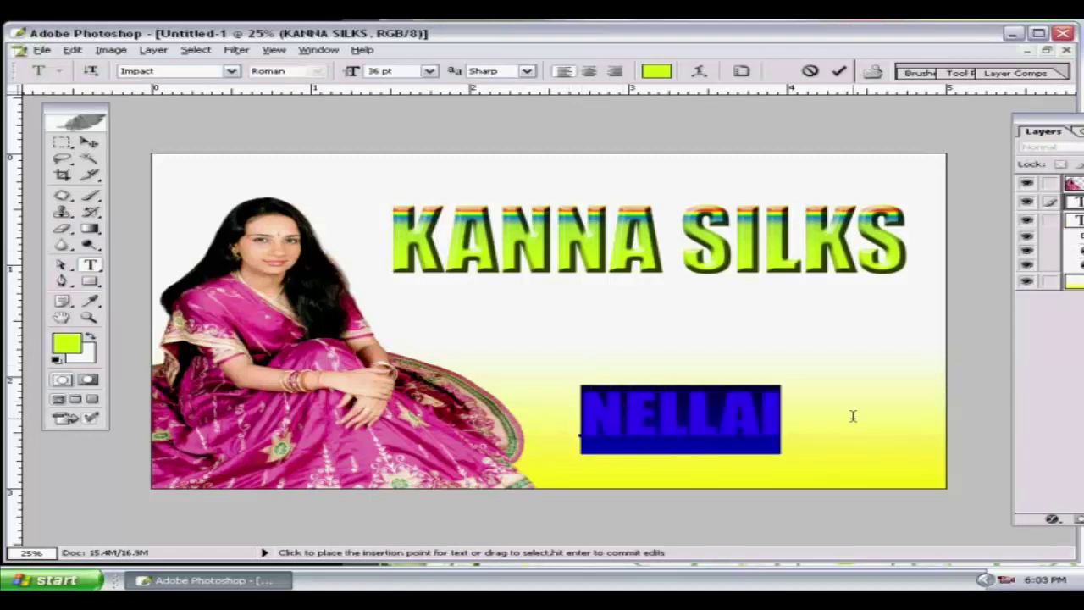
pyautogui.click(234, 71)
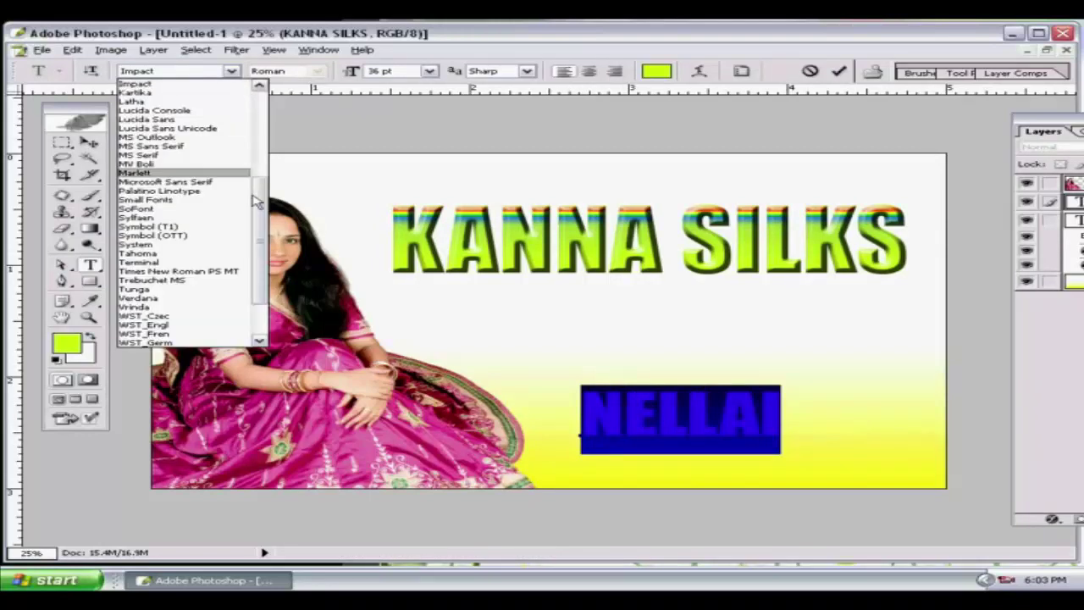
pyautogui.scroll(8, 265, 207)
pyautogui.click(152, 85)
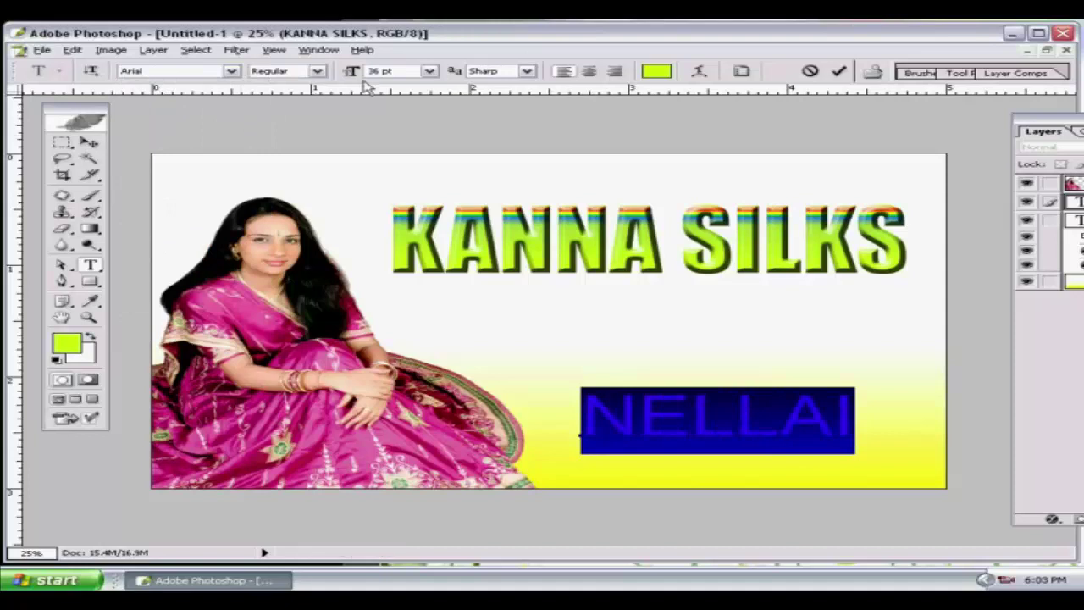
pyautogui.click(429, 71)
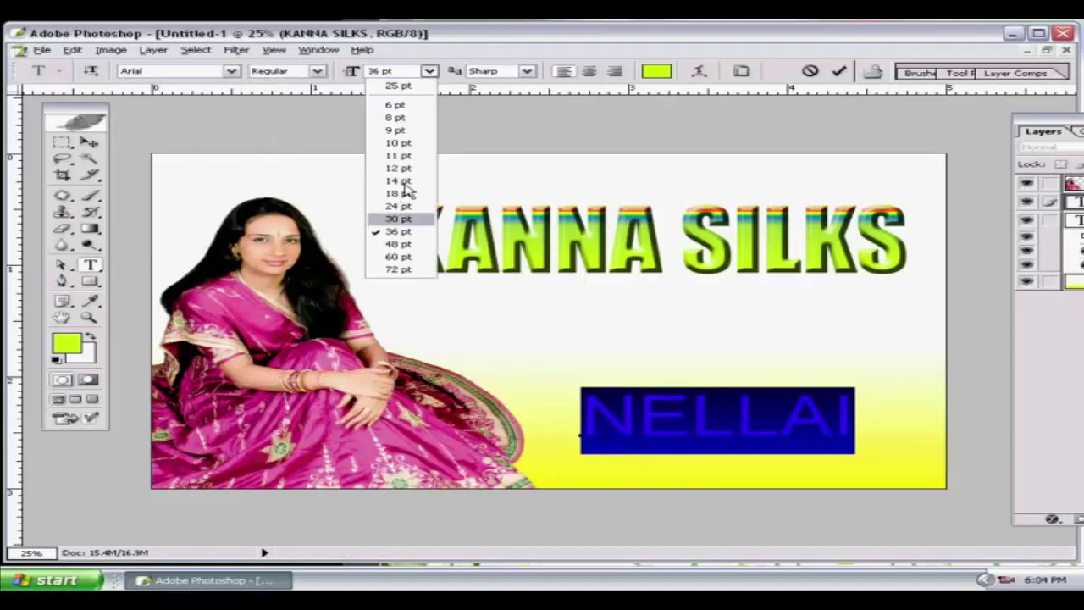
pyautogui.click(404, 169)
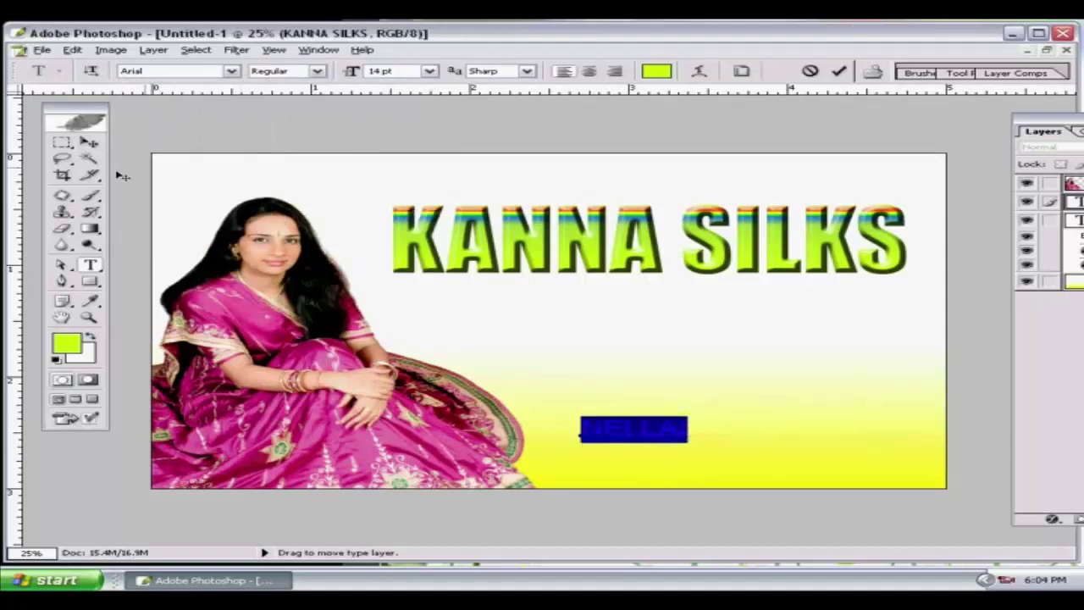
pyautogui.click(88, 143)
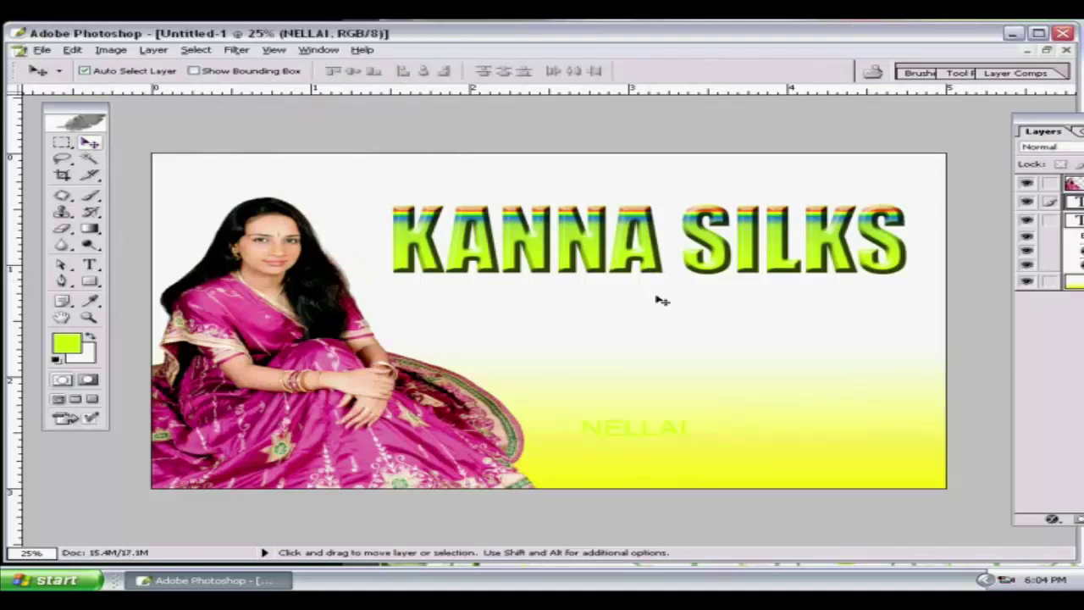
# Step: Recolor the "NELLAI" text to bright blue (0D34F9)
pyautogui.click(91, 265)
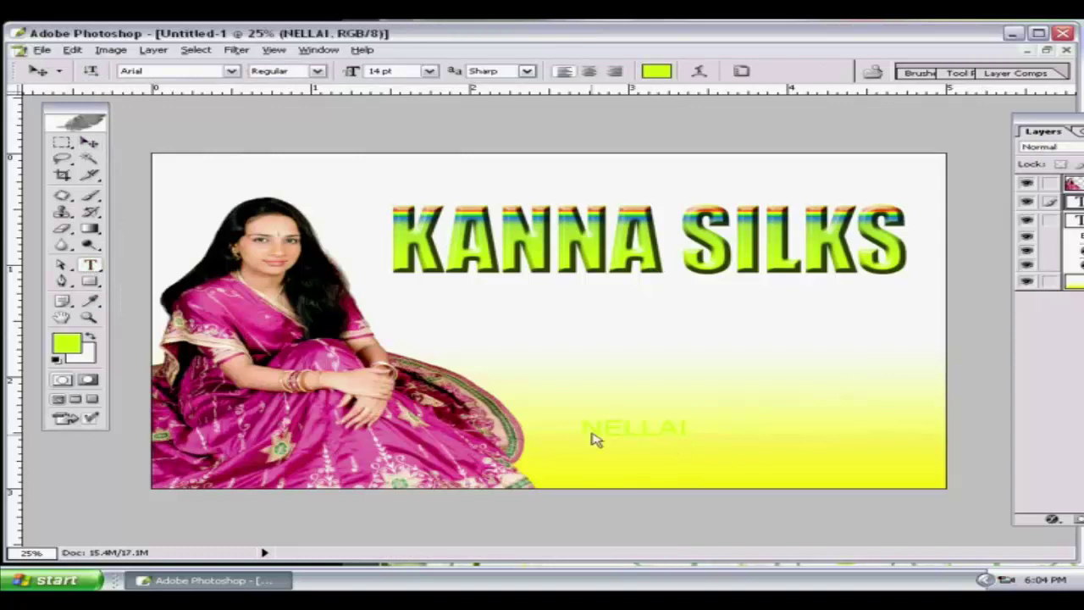
pyautogui.moveTo(581, 427); pyautogui.dragTo(687, 430)
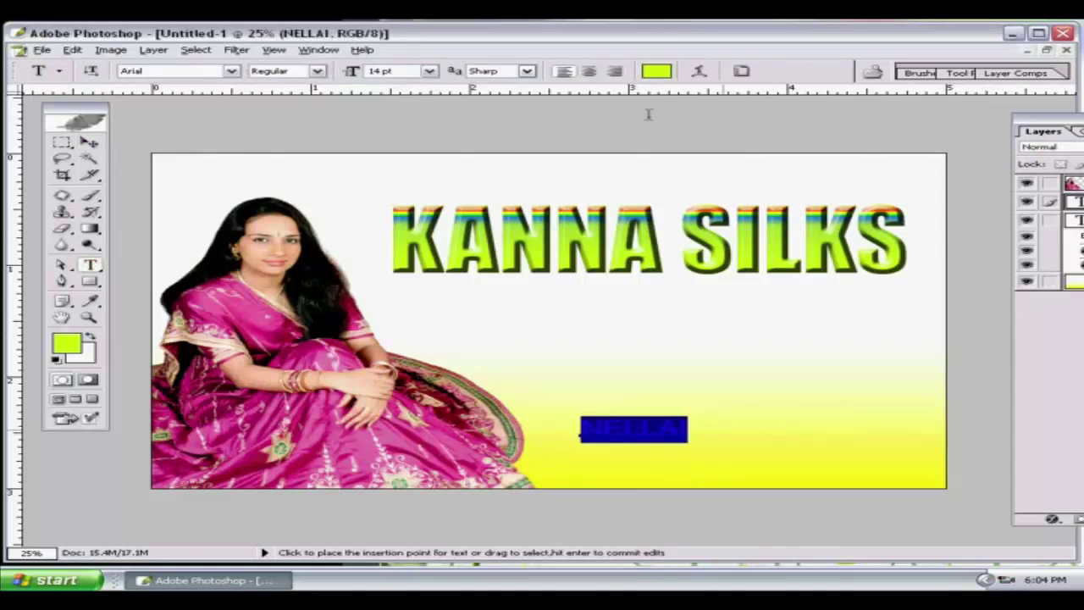
pyautogui.click(657, 71)
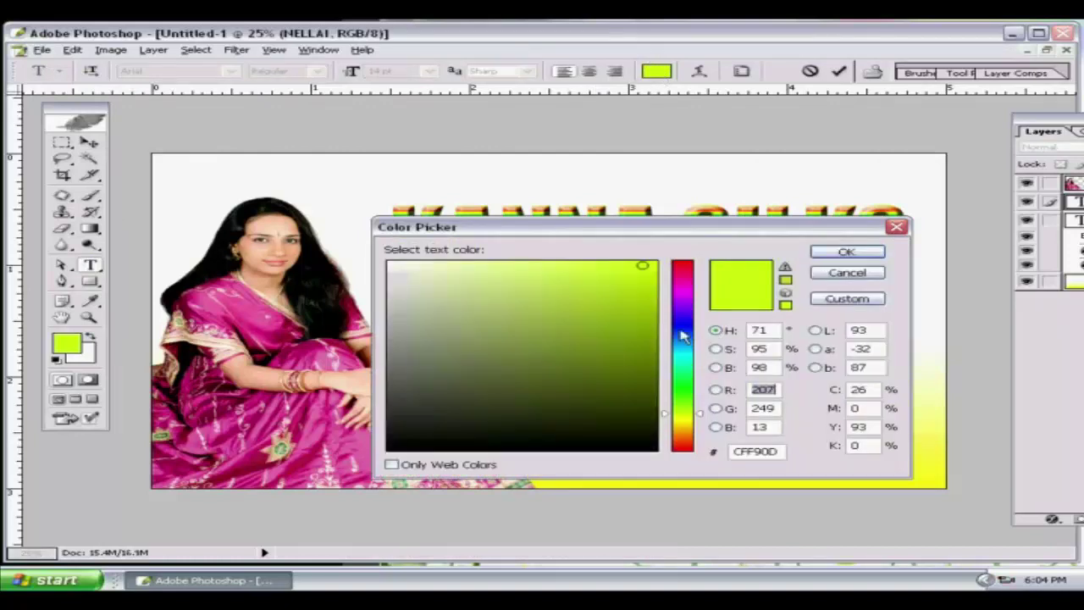
pyautogui.click(682, 329)
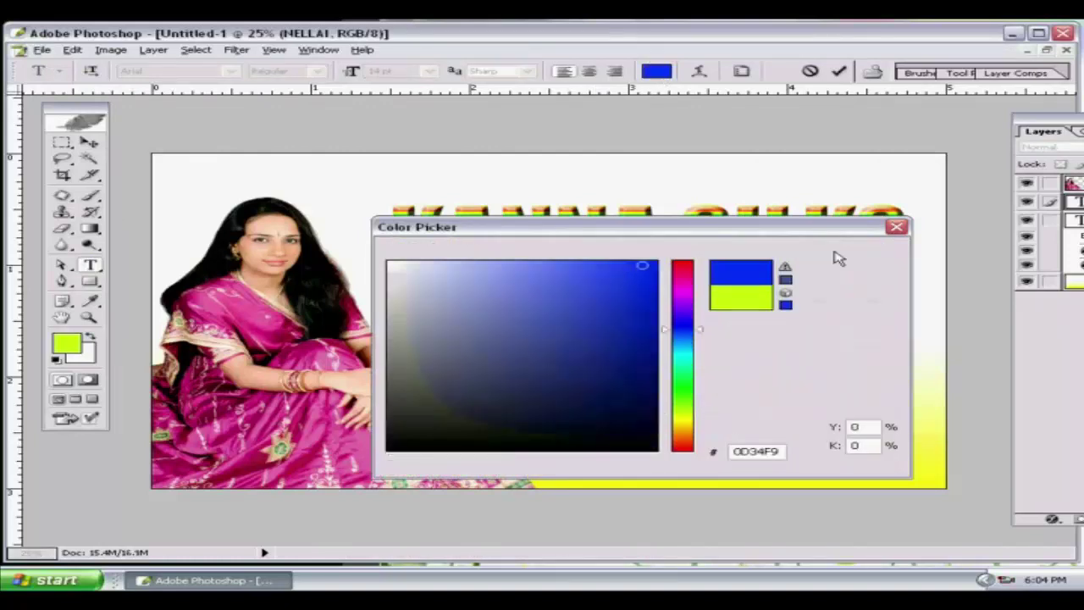
pyautogui.click(835, 254)
pyautogui.click(90, 144)
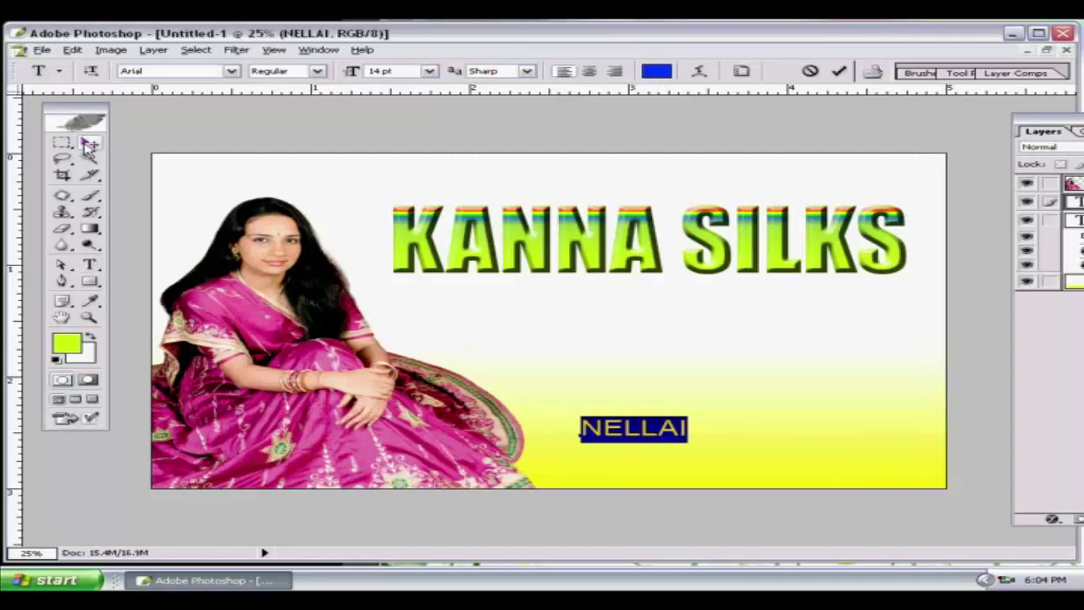
# Step: Link the "NELLAI" layer to the "KANNA SILKS" layer, align their right edges, and clear the Layers palette off the canvas
pyautogui.moveTo(1027, 134); pyautogui.dragTo(883, 126)
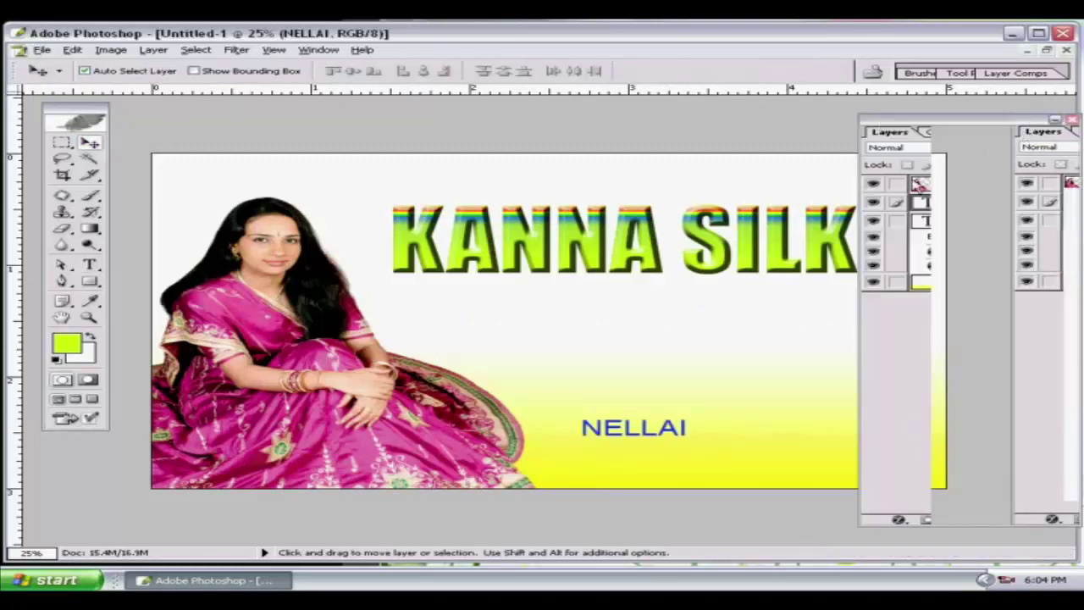
pyautogui.click(715, 243)
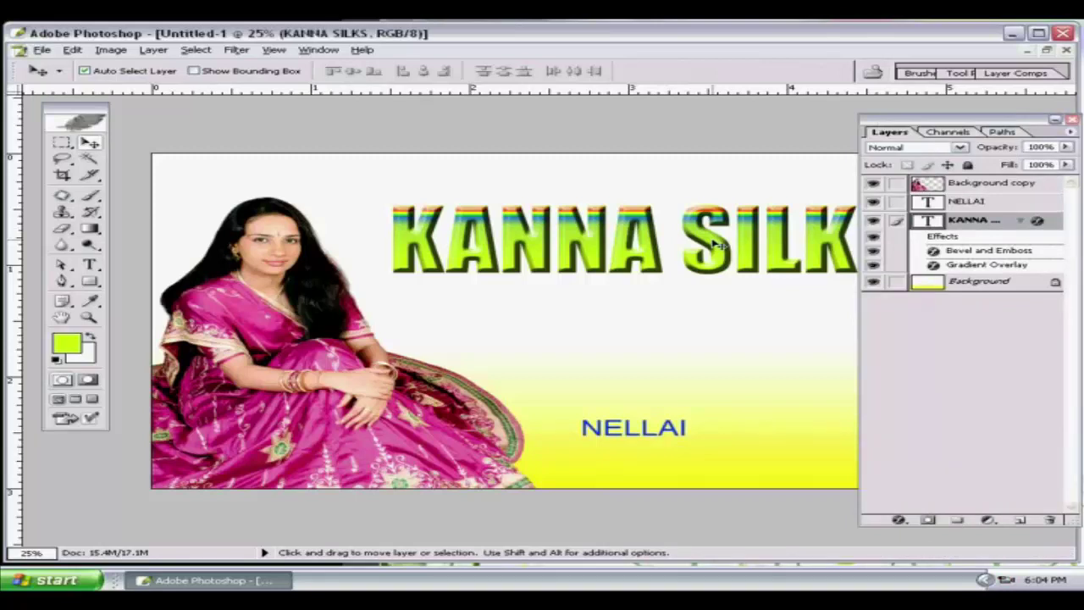
pyautogui.click(444, 71)
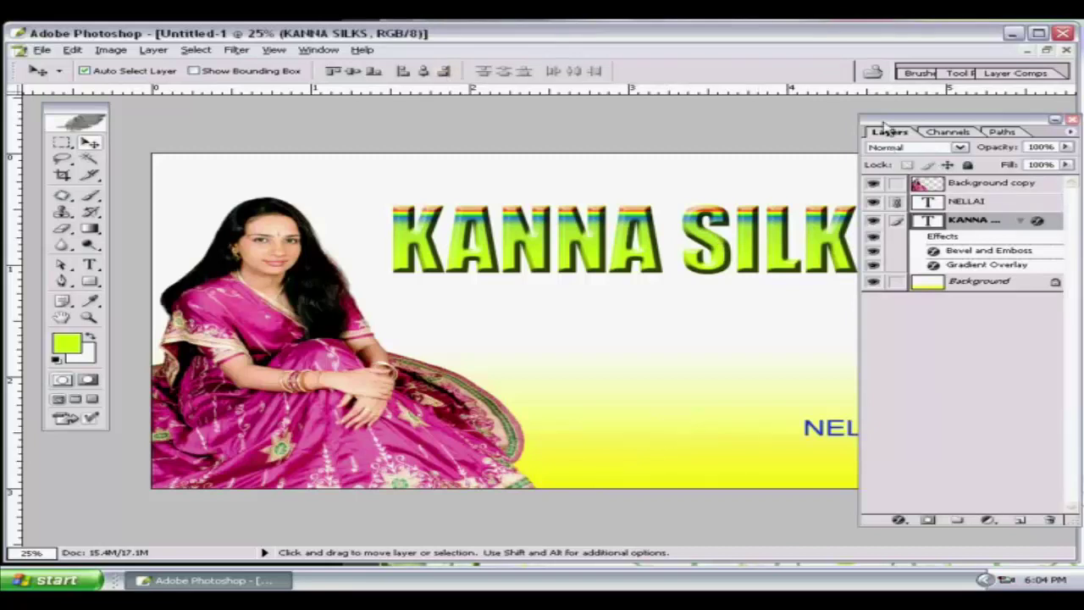
pyautogui.moveTo(883, 127); pyautogui.dragTo(1017, 177)
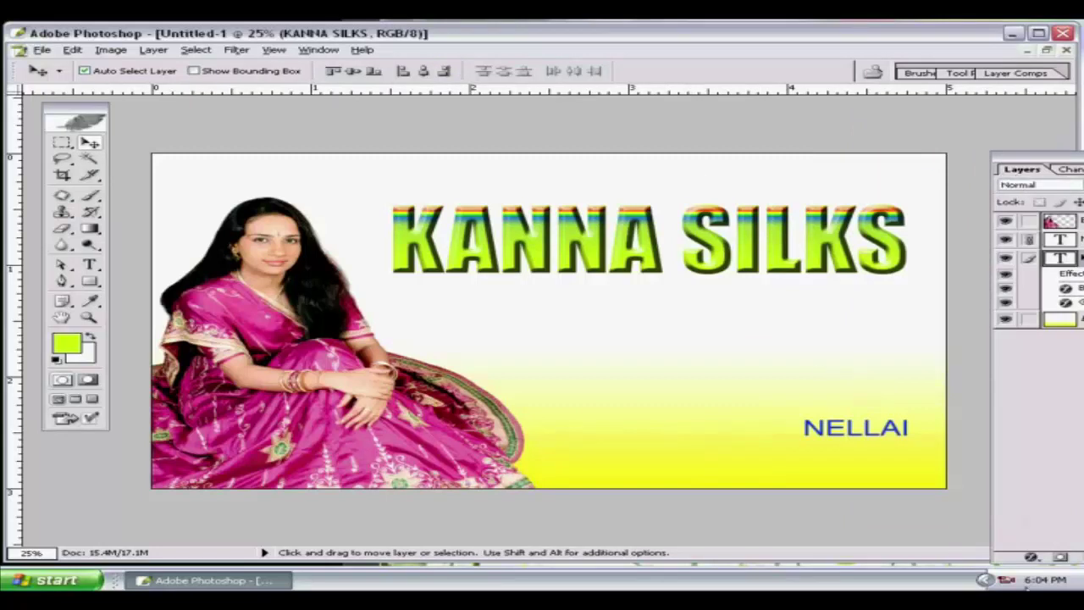
# Step: Check the image's pixel dimensions, document size and resolution
pyautogui.click(110, 50)
pyautogui.click(141, 149)
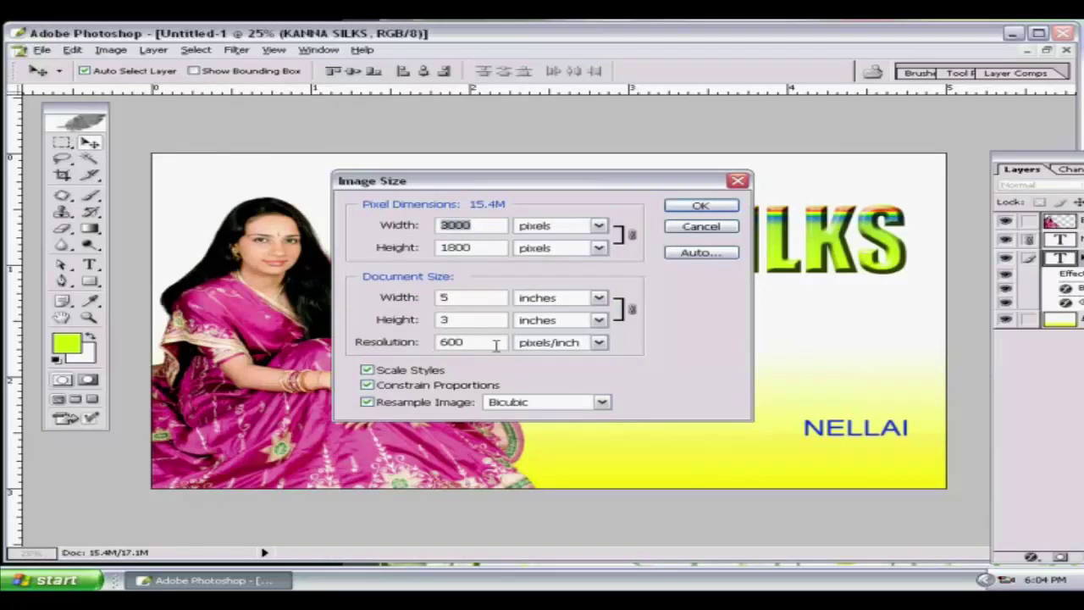
pyautogui.click(701, 206)
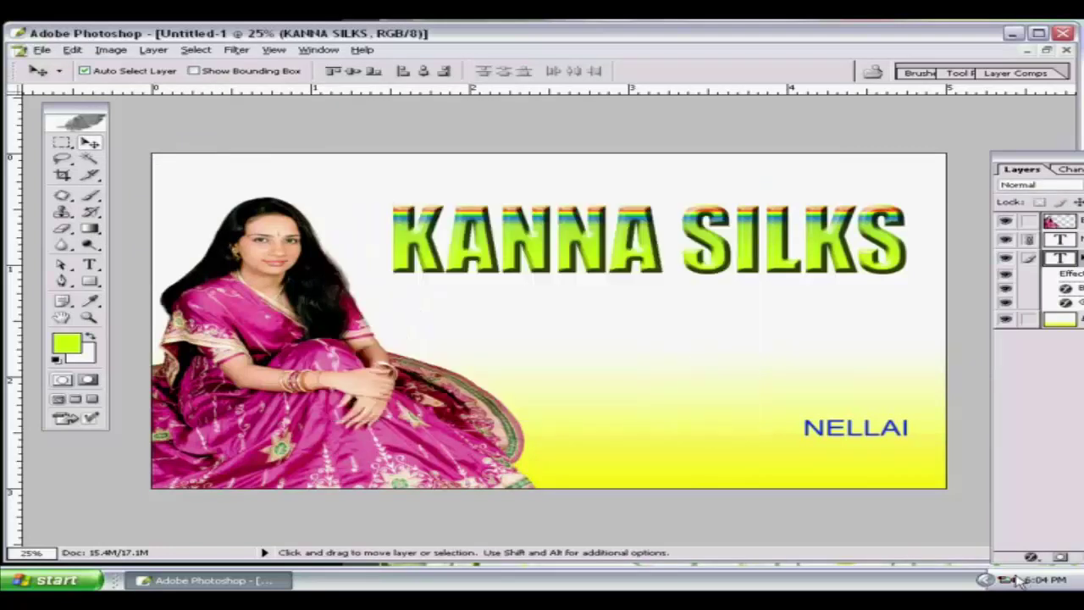